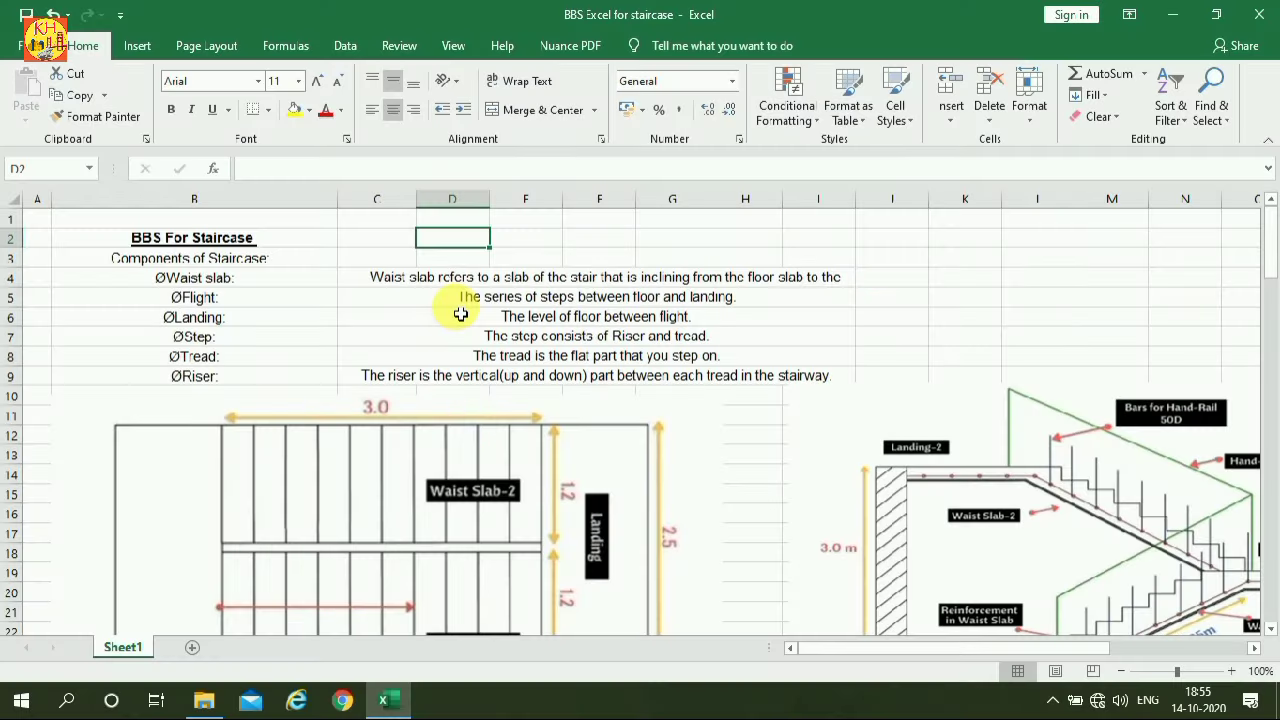
Point out the staircase components: waist slab, flight, landing, step, tread and riser.
{"action": "left_click", "coordinate": [520, 241]}
{"action": "left_click", "coordinate": [602, 246]}
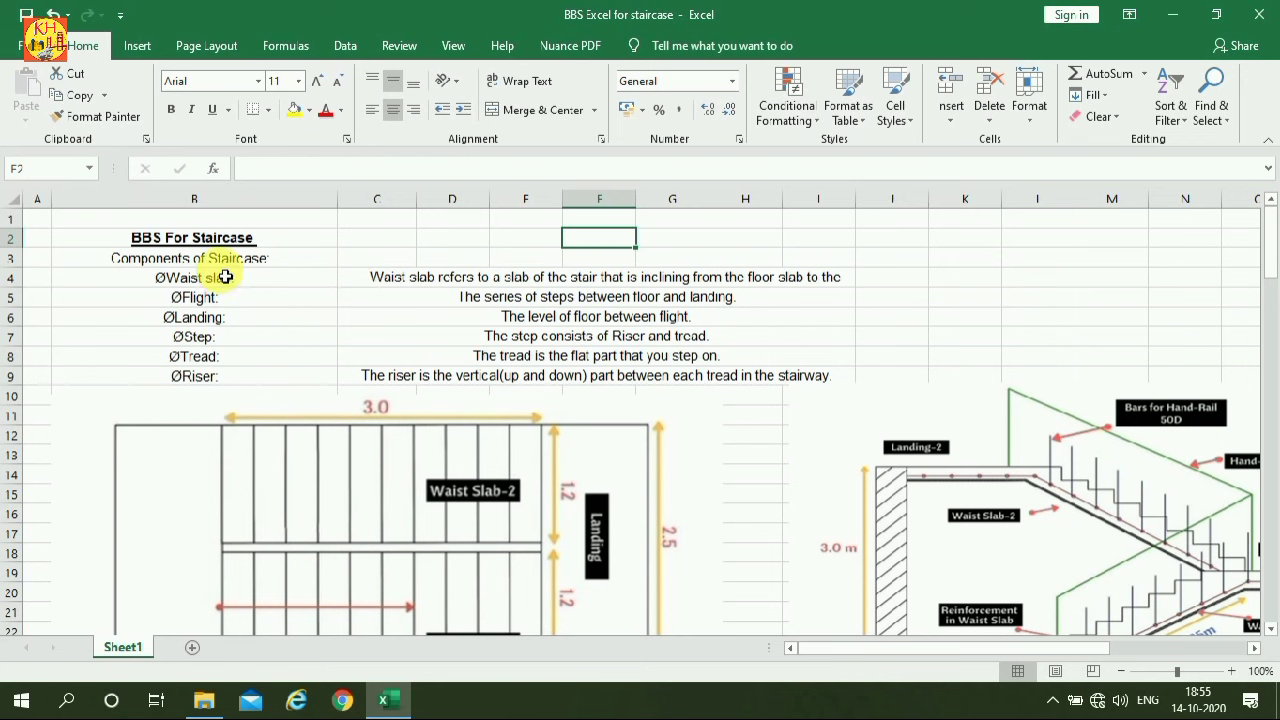
{"action": "left_click", "coordinate": [237, 285]}
{"action": "left_click", "coordinate": [230, 302]}
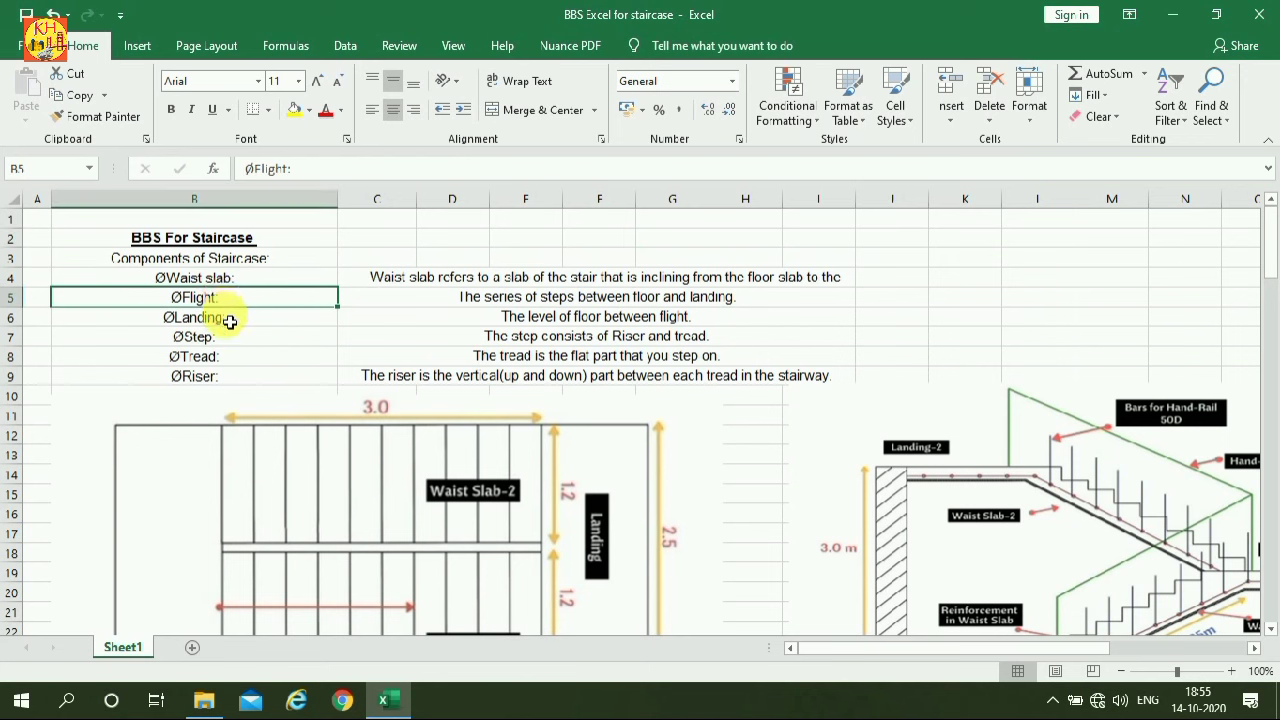
{"action": "left_click", "coordinate": [230, 322]}
{"action": "left_click", "coordinate": [217, 338]}
{"action": "left_click", "coordinate": [208, 358]}
{"action": "left_click", "coordinate": [203, 378]}
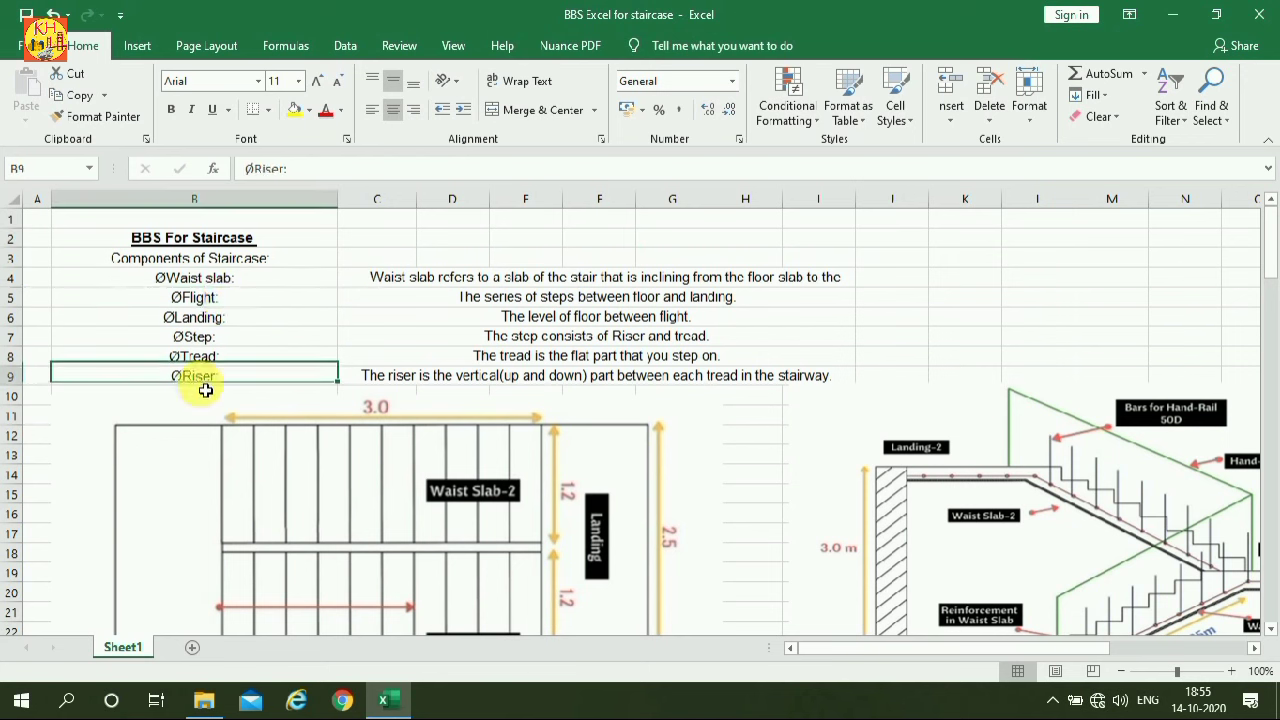
{"action": "left_click", "coordinate": [421, 279]}
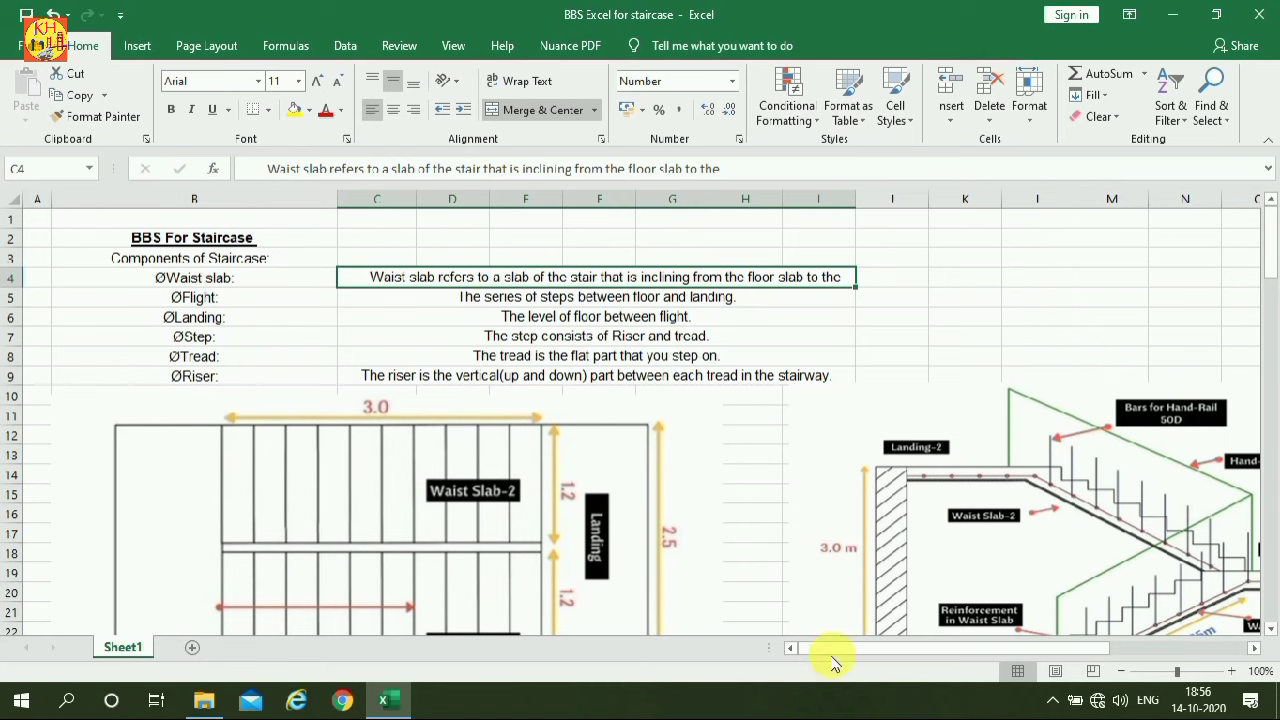
{"action": "mouse_move", "coordinate": [857, 650]}
{"action": "left_mouse_down"}
{"action": "mouse_move", "coordinate": [970, 641]}
{"action": "mouse_move", "coordinate": [851, 660]}
{"action": "left_mouse_up"}
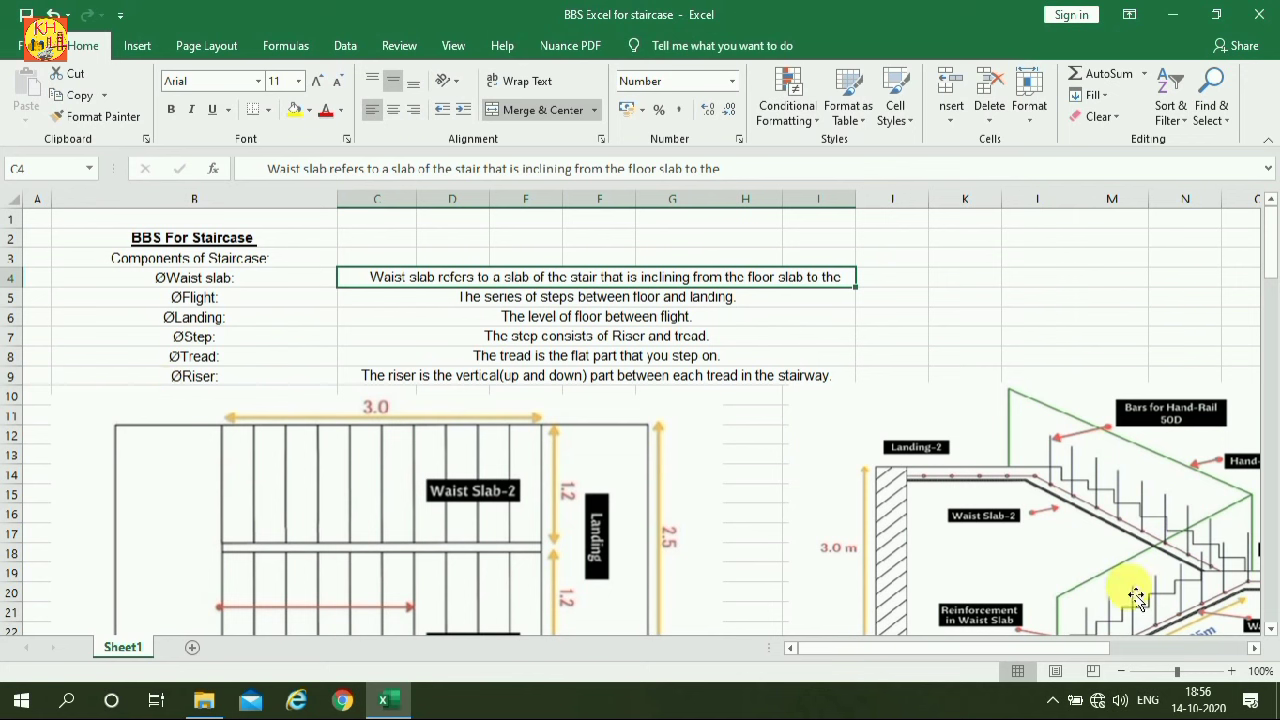
Bring the 'From the Fig.' dimensions and 3.35 m waist slab Pythagoras working into view.
{"action": "scroll", "coordinate": [380, 405], "scroll_direction": "down", "scroll_amount": 2}
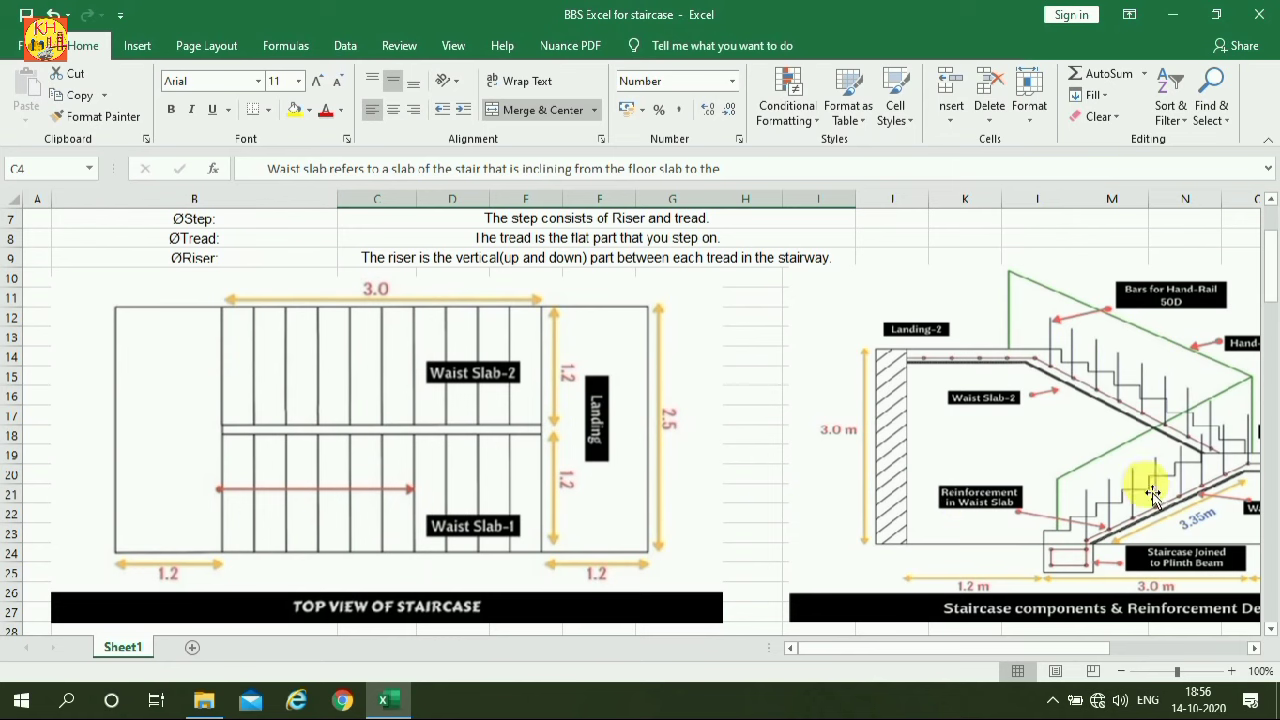
{"action": "scroll", "coordinate": [490, 500], "scroll_direction": "down", "scroll_amount": 1}
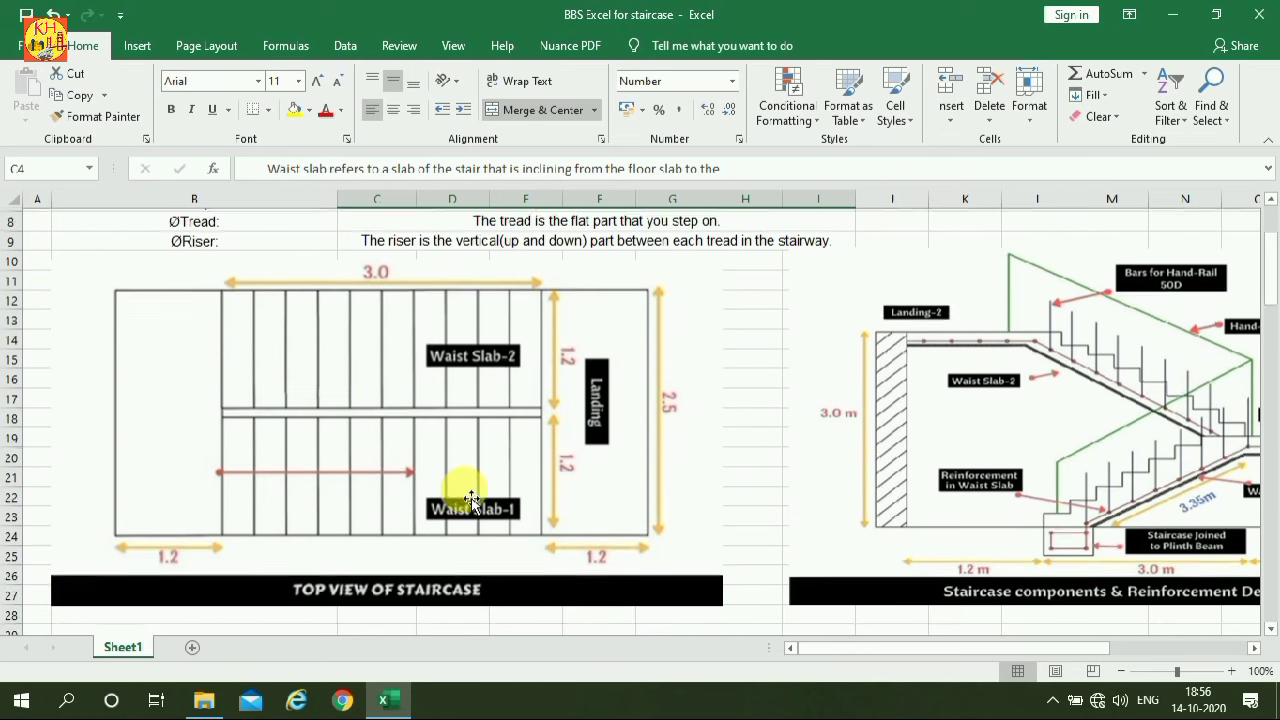
{"action": "scroll", "coordinate": [465, 495], "scroll_direction": "down", "scroll_amount": 2}
{"action": "scroll", "coordinate": [470, 497], "scroll_direction": "down", "scroll_amount": 1}
{"action": "scroll", "coordinate": [470, 497], "scroll_direction": "down", "scroll_amount": 1}
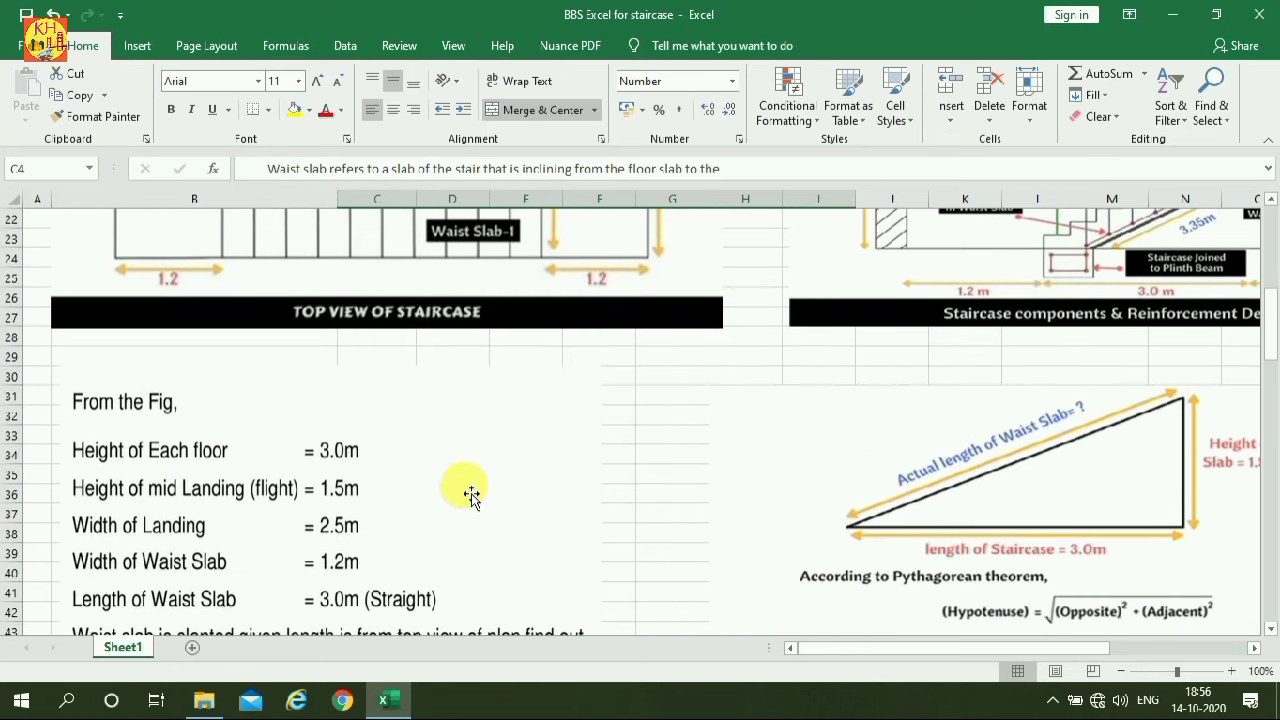
{"action": "scroll", "coordinate": [471, 497], "scroll_direction": "down", "scroll_amount": 1}
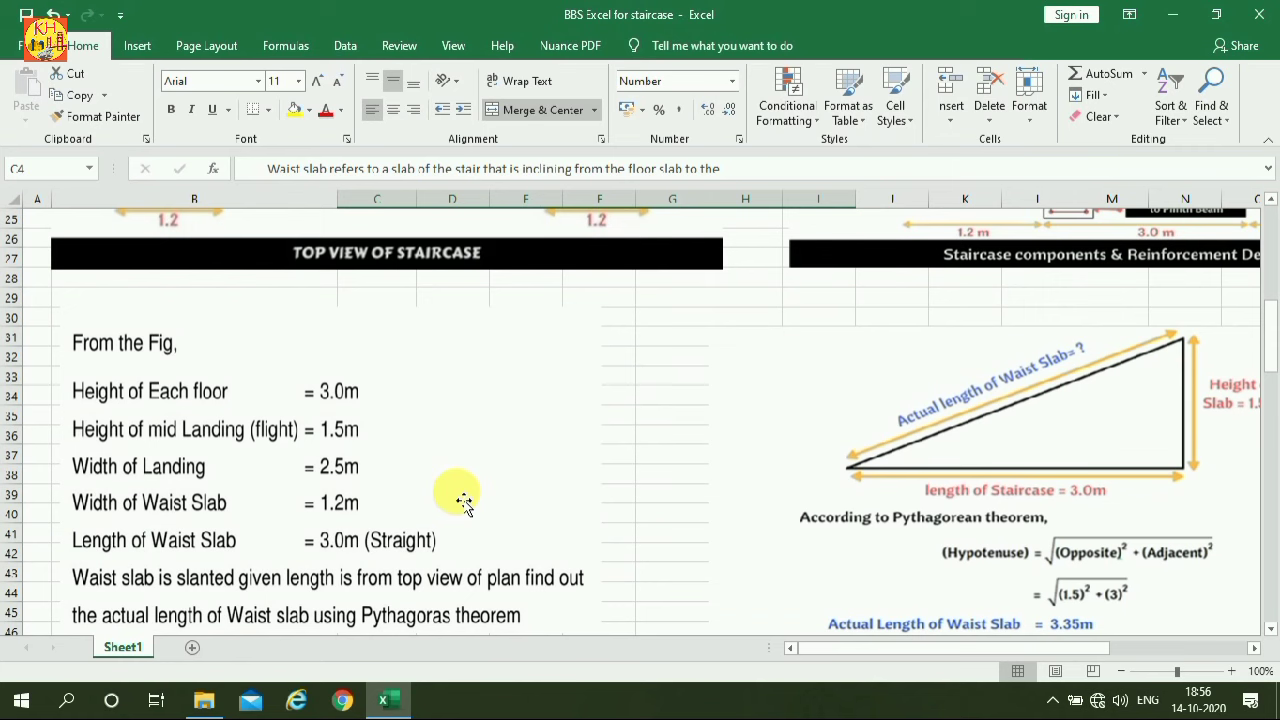
{"action": "scroll", "coordinate": [465, 465], "scroll_direction": "down", "scroll_amount": 1}
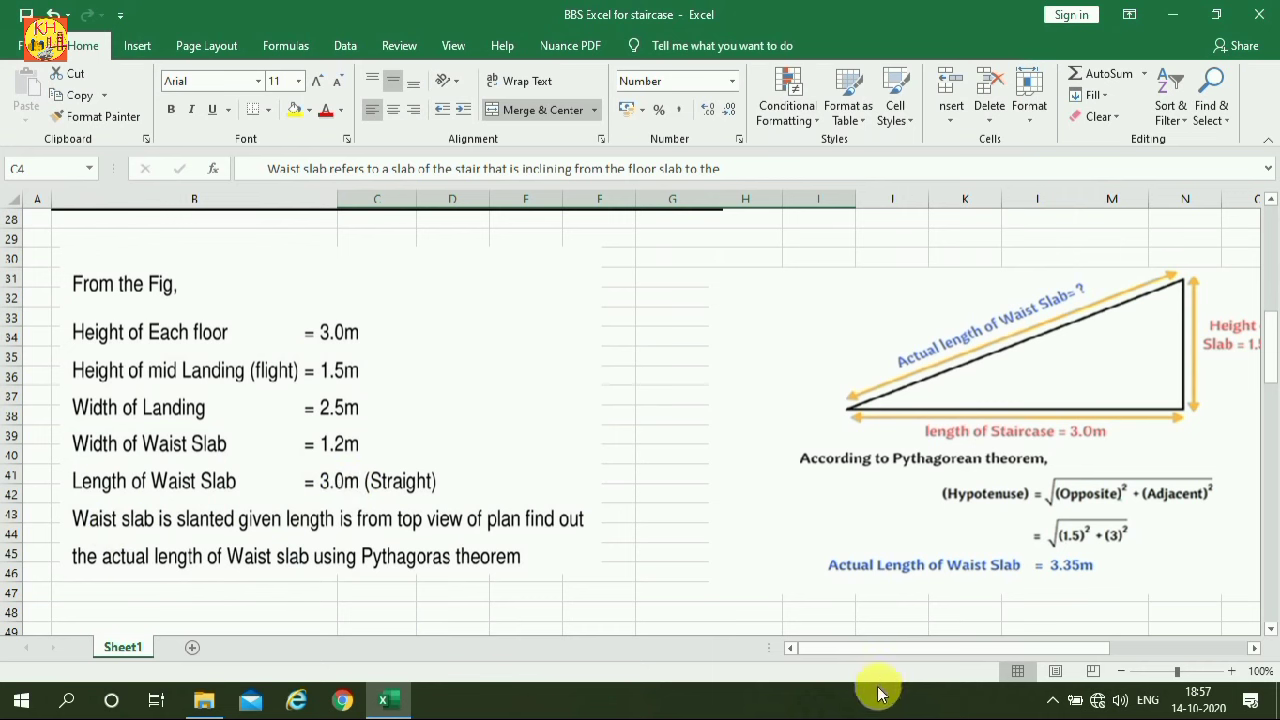
{"action": "left_click_drag", "start_coordinate": [940, 648], "coordinate": [961, 648]}
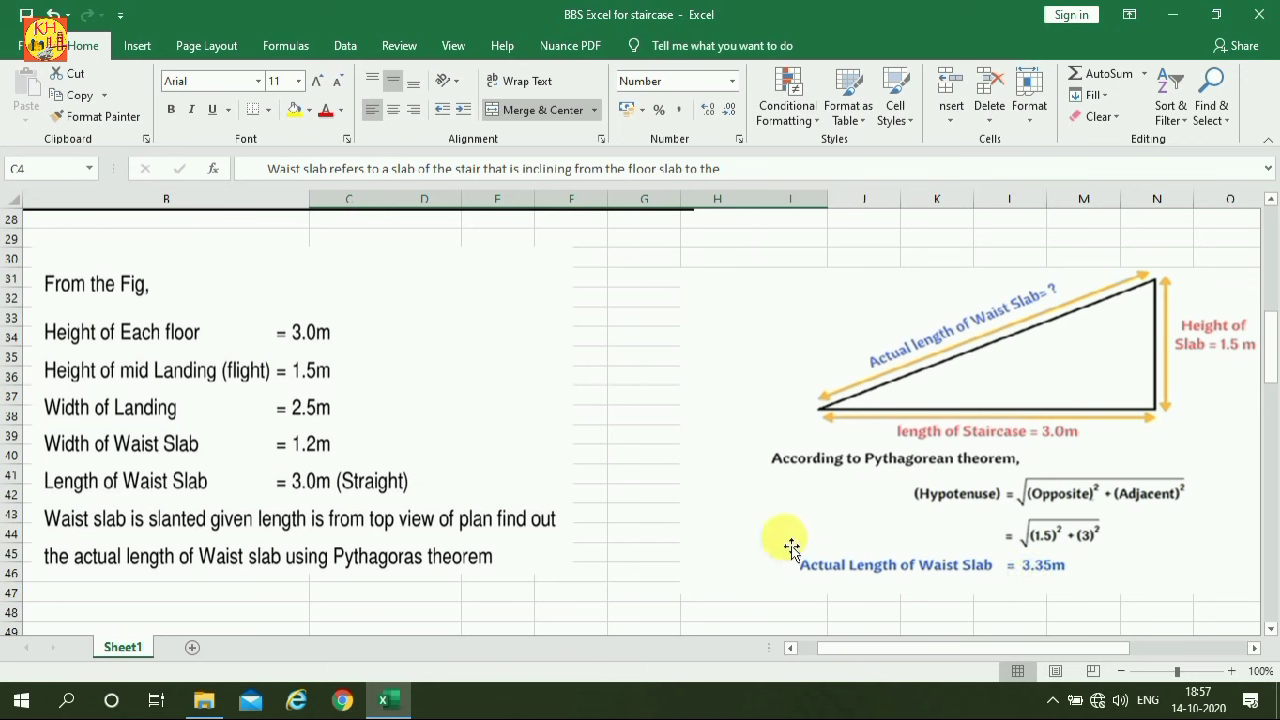
Scroll past the reinforcement diagrams and select the first step, finding X and Y bar lengths.
{"action": "scroll", "coordinate": [766, 504], "scroll_direction": "down", "scroll_amount": 1}
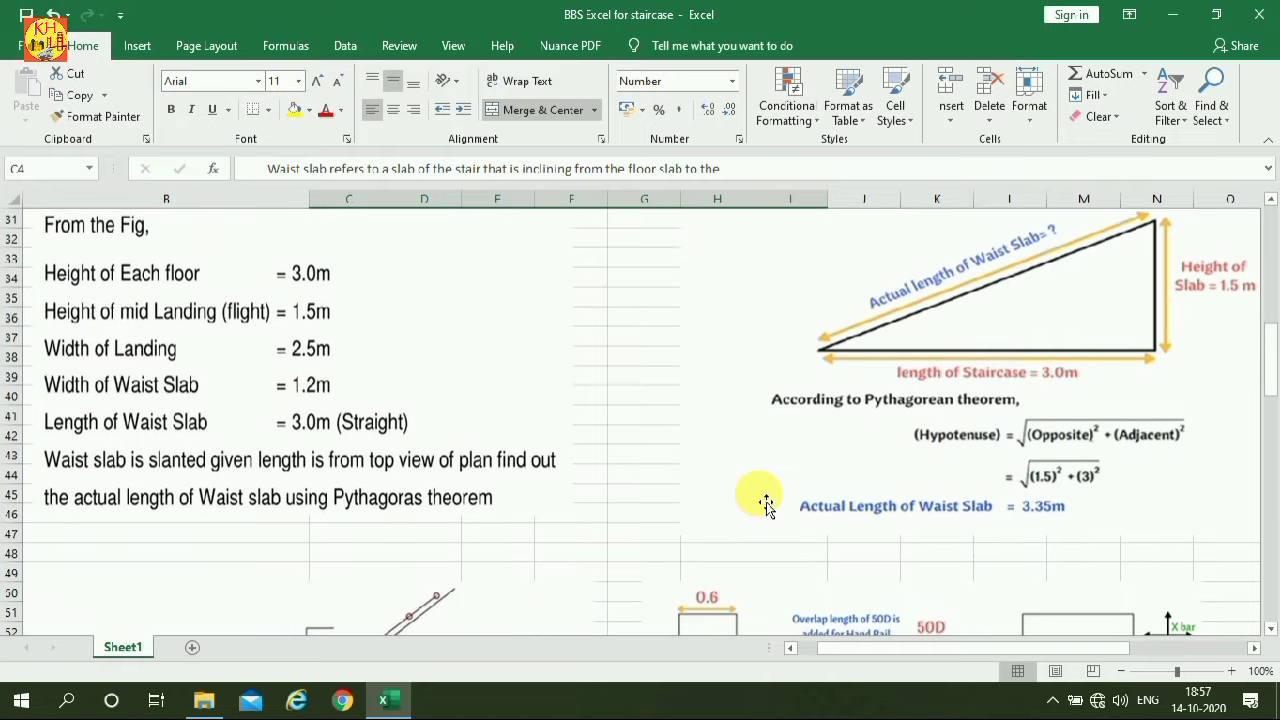
{"action": "scroll", "coordinate": [766, 504], "scroll_direction": "down", "scroll_amount": 2}
{"action": "scroll", "coordinate": [766, 504], "scroll_direction": "down", "scroll_amount": 2}
{"action": "scroll", "coordinate": [766, 504], "scroll_direction": "down", "scroll_amount": 1}
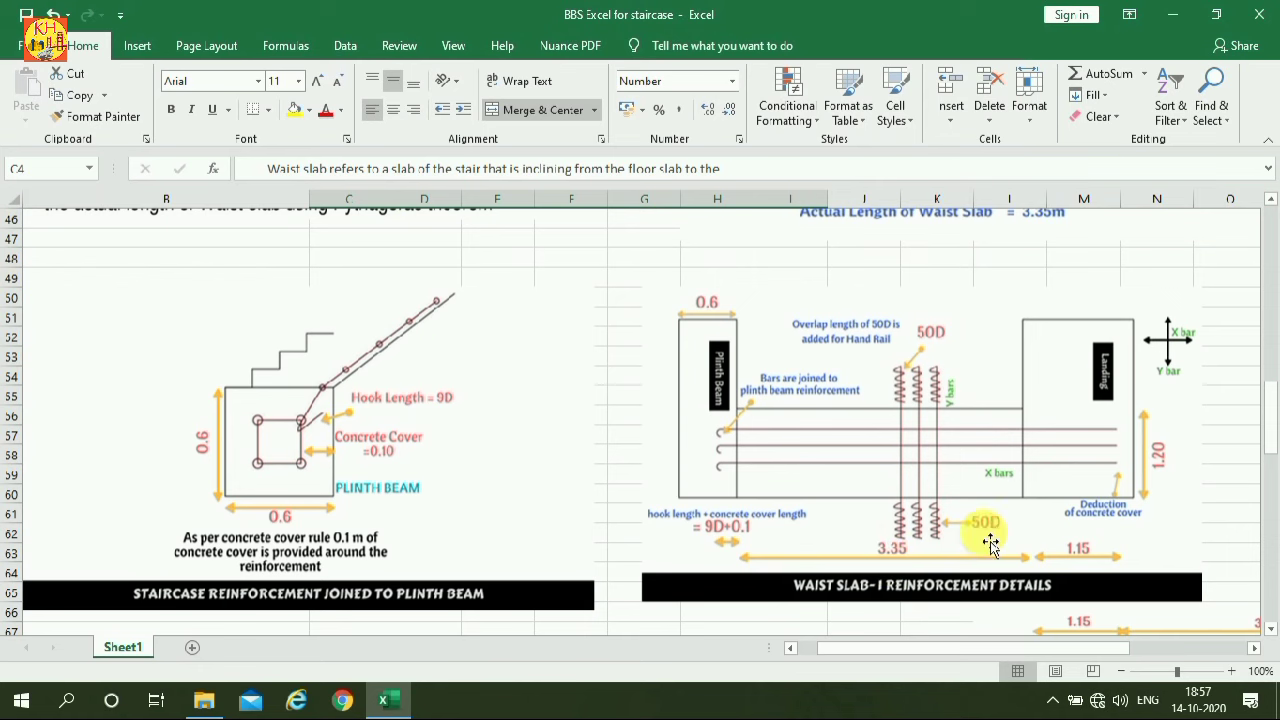
{"action": "scroll", "coordinate": [654, 510], "scroll_direction": "down", "scroll_amount": 4}
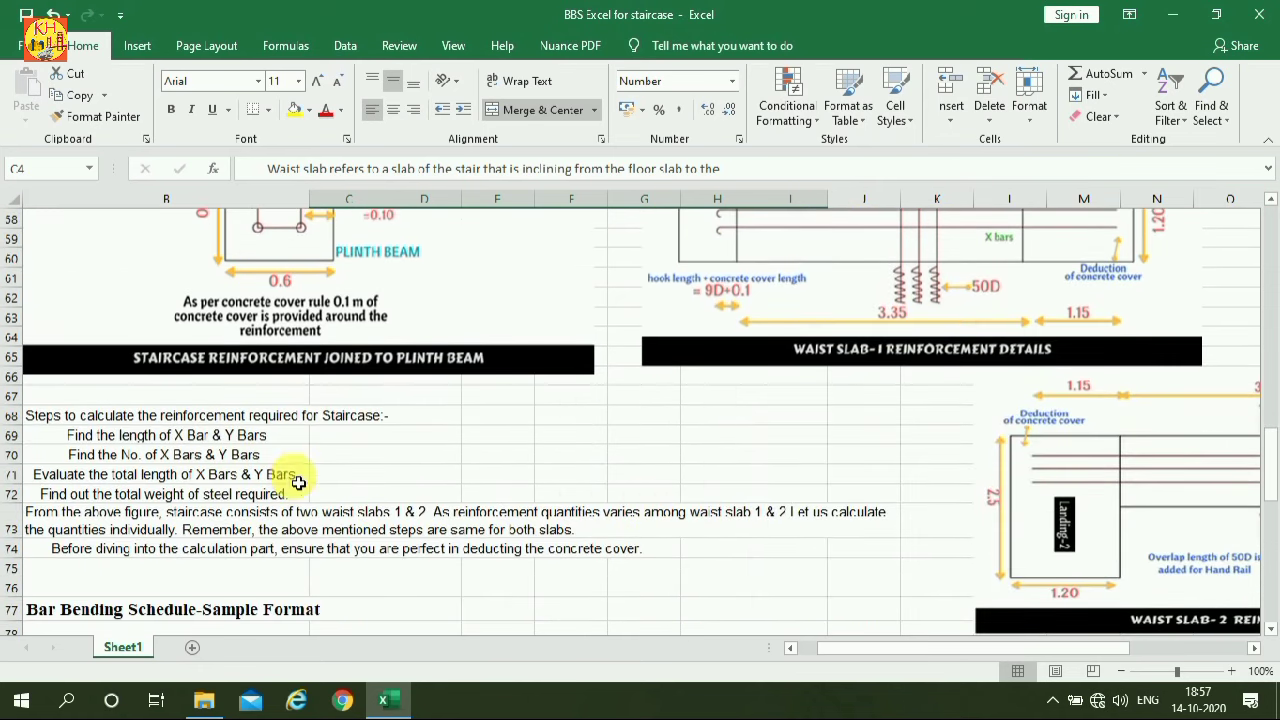
{"action": "left_click", "coordinate": [120, 438]}
Move down to the Bar Bending Schedule sample format table header.
{"action": "scroll", "coordinate": [418, 458], "scroll_direction": "up", "scroll_amount": 1}
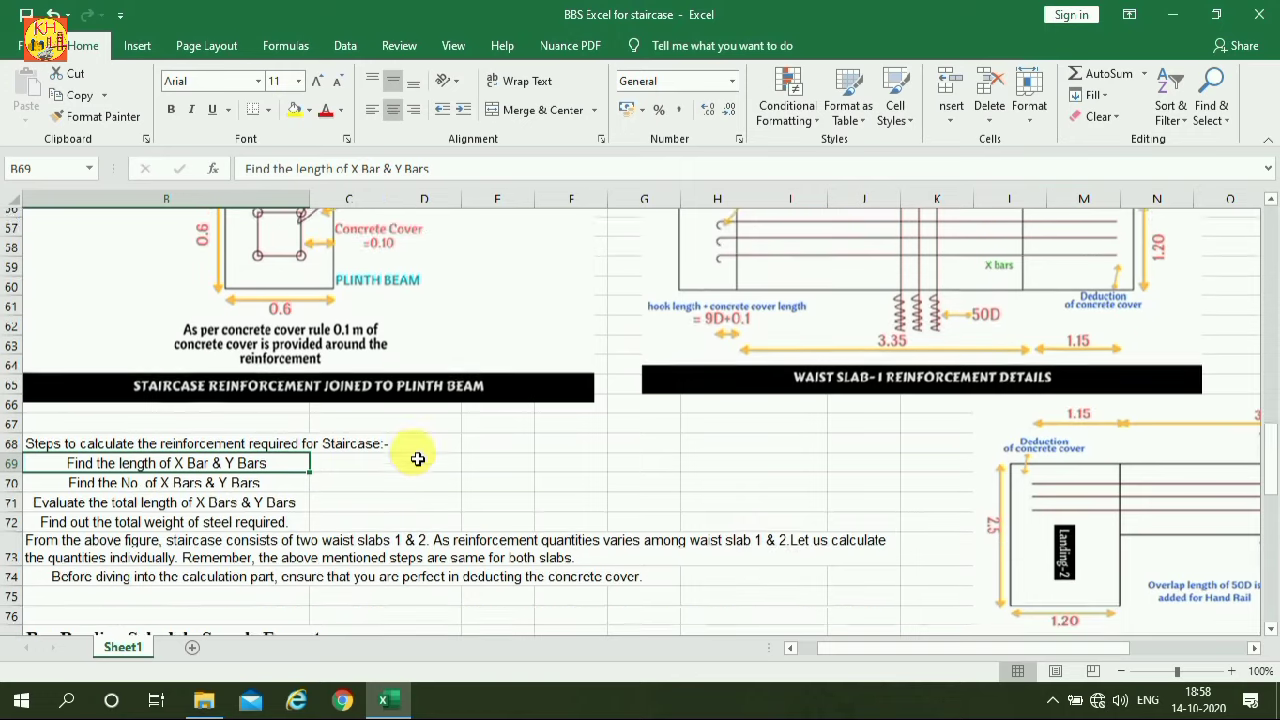
{"action": "scroll", "coordinate": [418, 458], "scroll_direction": "up", "scroll_amount": 2}
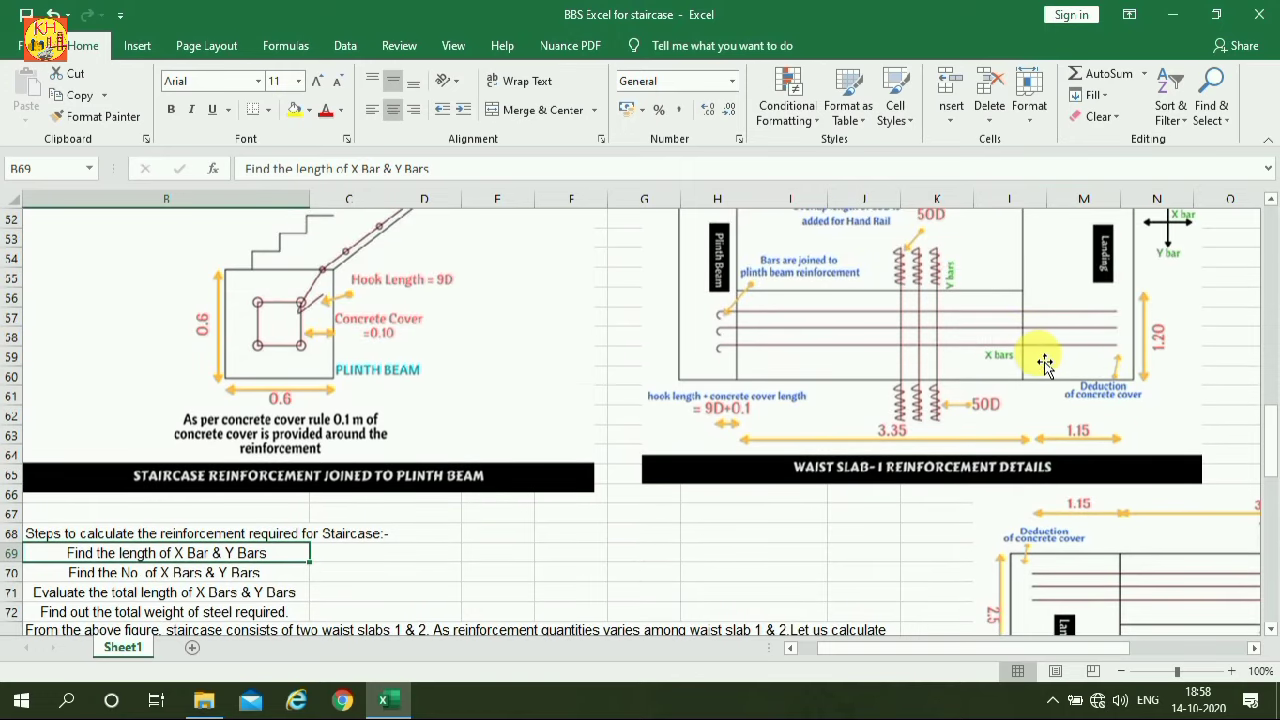
{"action": "scroll", "coordinate": [1044, 363], "scroll_direction": "up", "scroll_amount": 1}
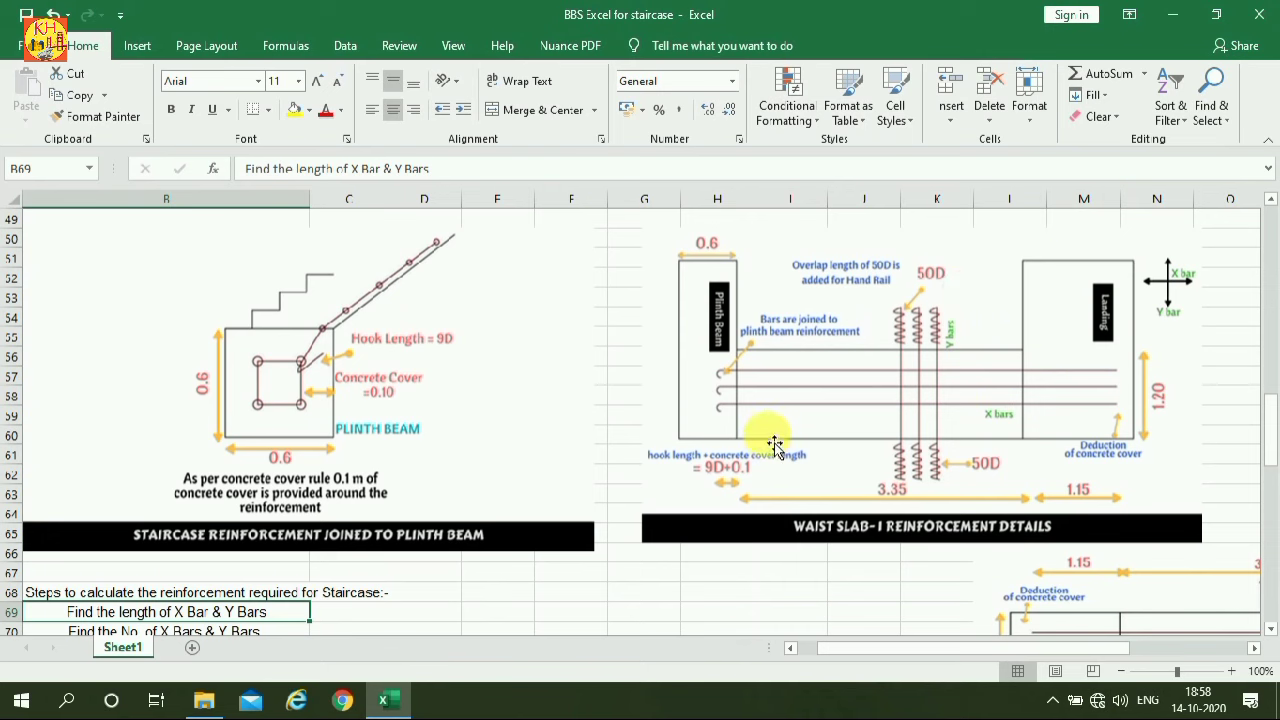
{"action": "scroll", "coordinate": [777, 435], "scroll_direction": "down", "scroll_amount": 1}
{"action": "scroll", "coordinate": [777, 435], "scroll_direction": "down", "scroll_amount": 1}
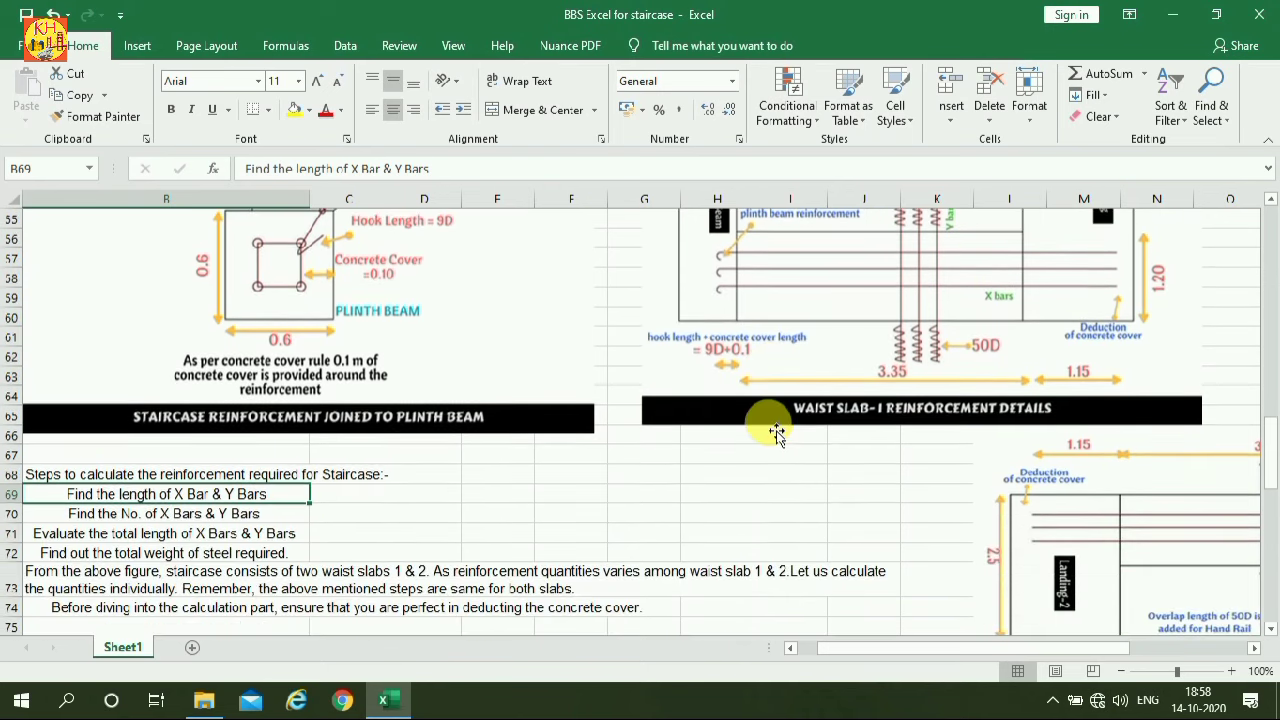
{"action": "scroll", "coordinate": [777, 435], "scroll_direction": "down", "scroll_amount": 1}
{"action": "scroll", "coordinate": [400, 463], "scroll_direction": "down", "scroll_amount": 1}
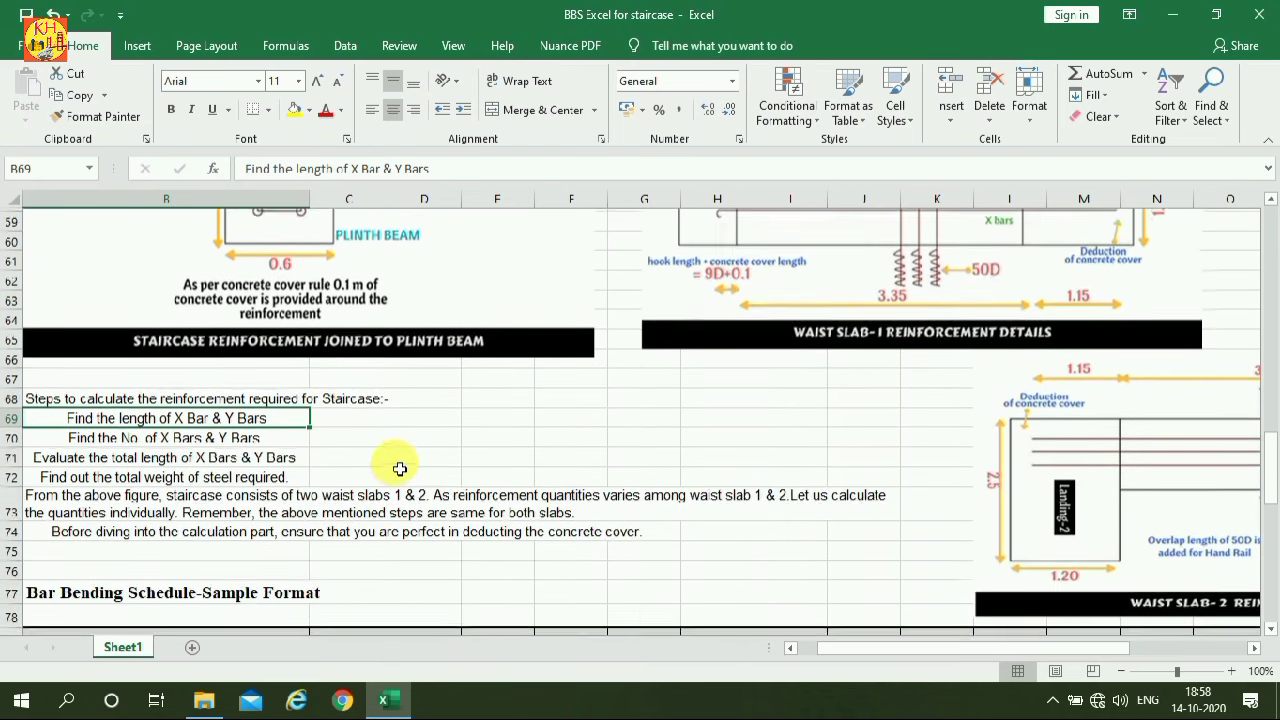
{"action": "scroll", "coordinate": [477, 451], "scroll_direction": "down", "scroll_amount": 1}
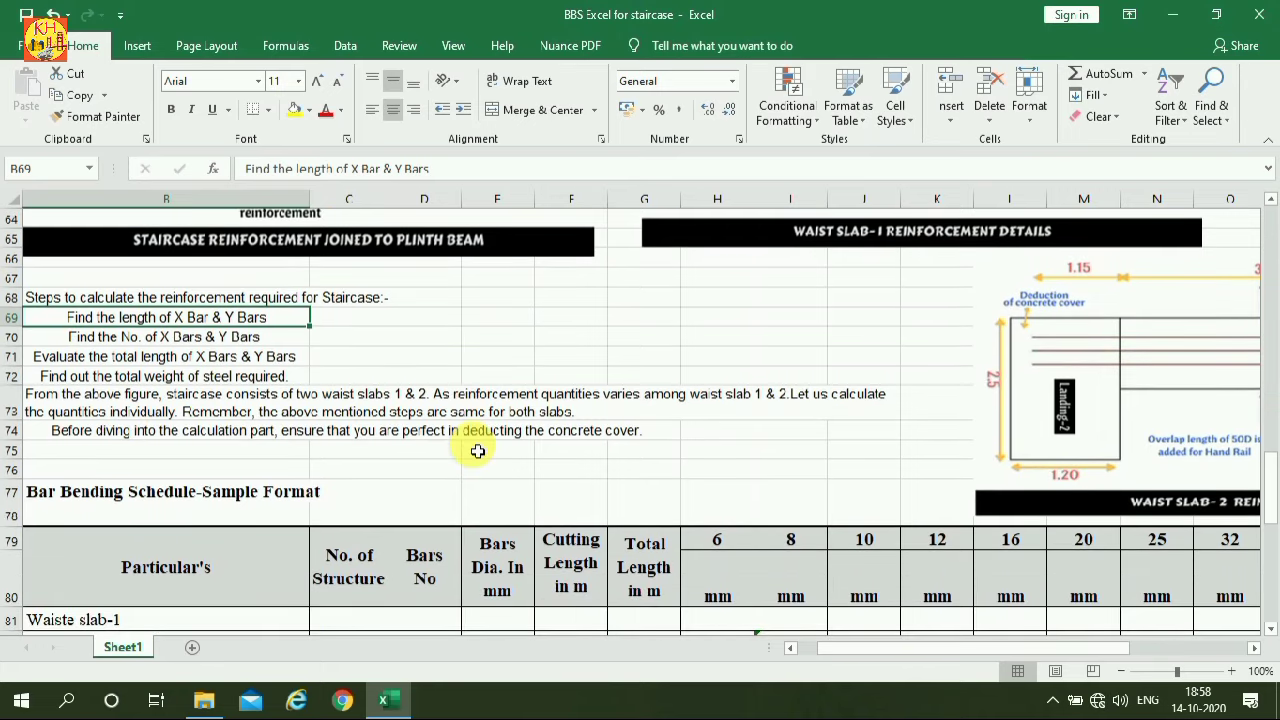
{"action": "scroll", "coordinate": [477, 451], "scroll_direction": "down", "scroll_amount": 2}
{"action": "scroll", "coordinate": [477, 451], "scroll_direction": "down", "scroll_amount": 2}
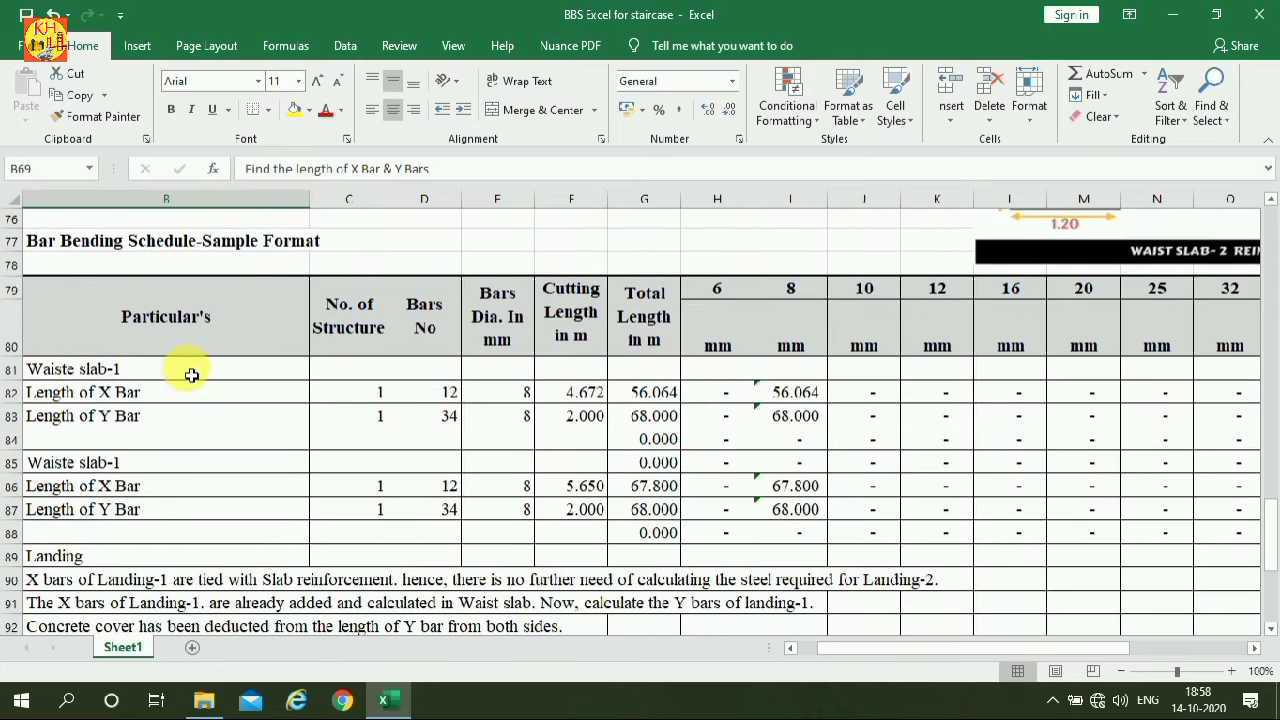
{"action": "left_click", "coordinate": [145, 394]}
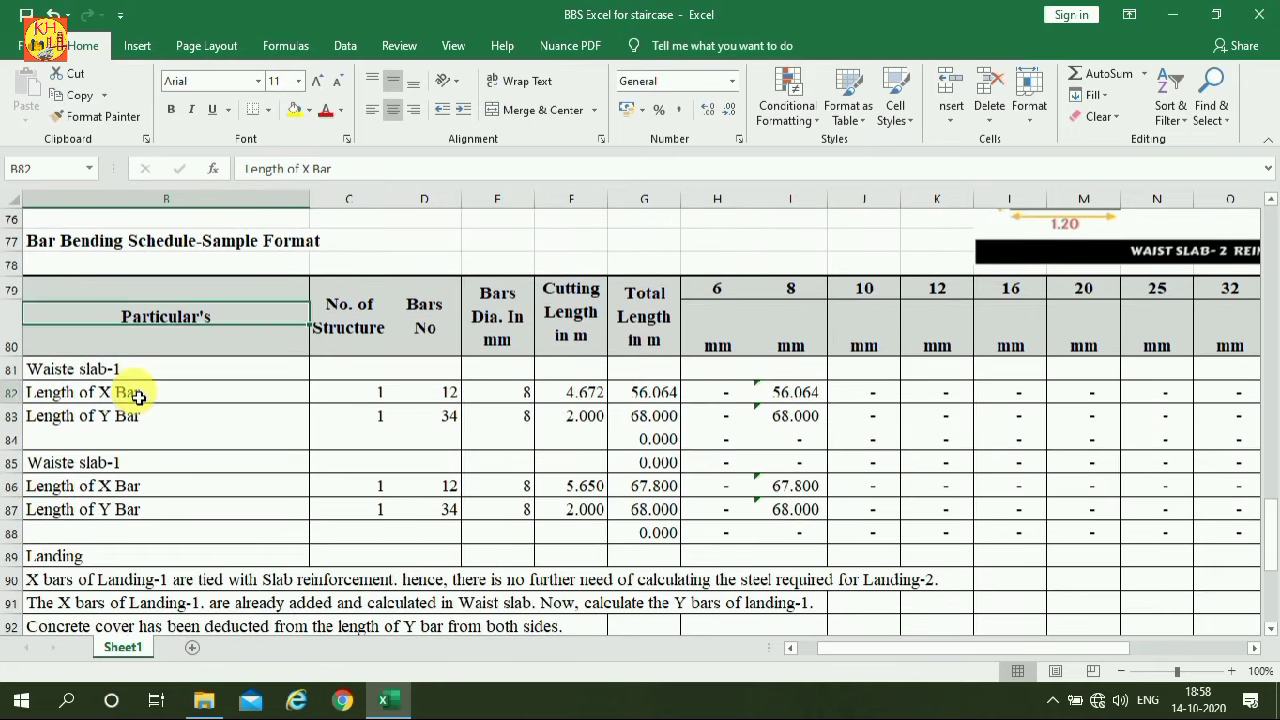
{"action": "left_click", "coordinate": [434, 399]}
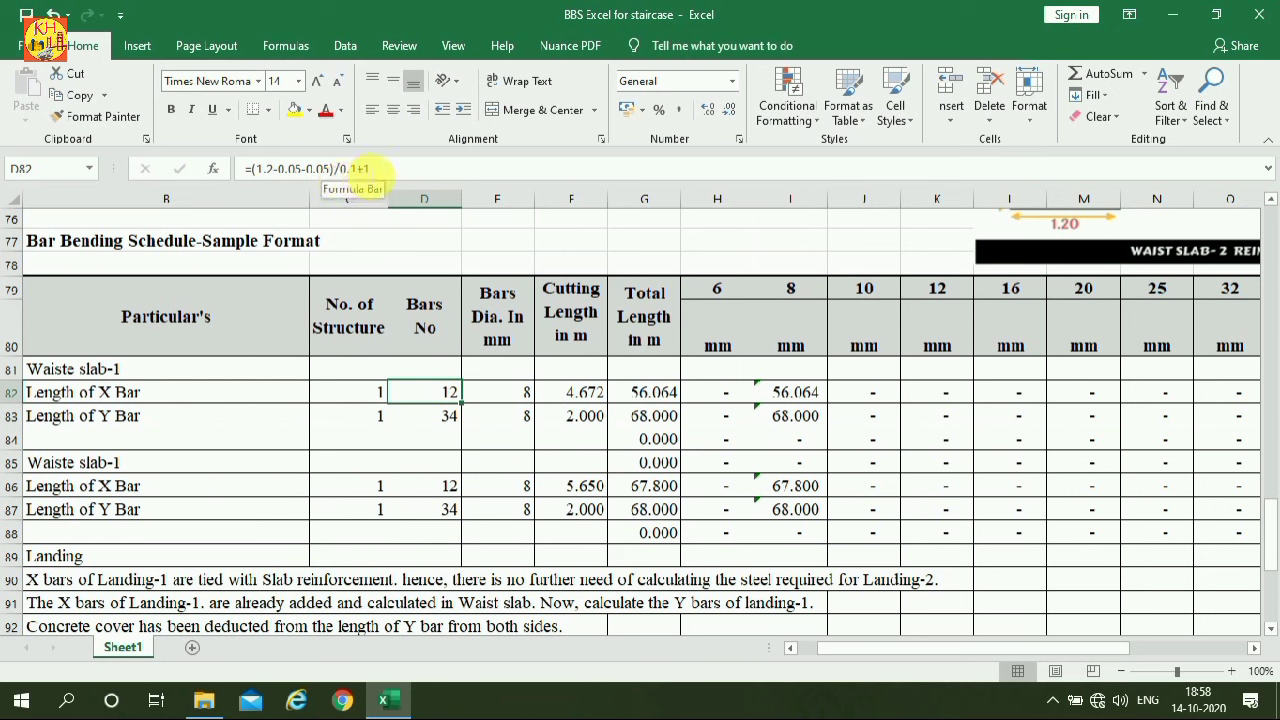
{"action": "left_click", "coordinate": [505, 397]}
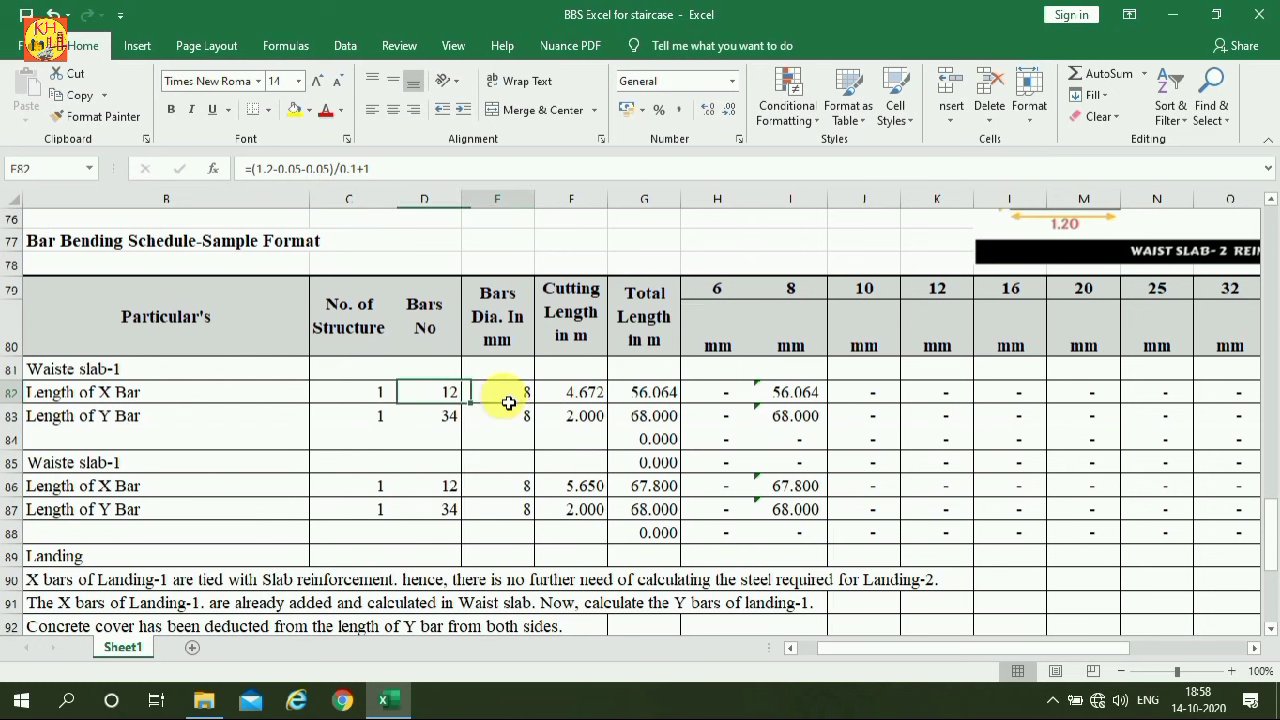
{"action": "left_click", "coordinate": [570, 395]}
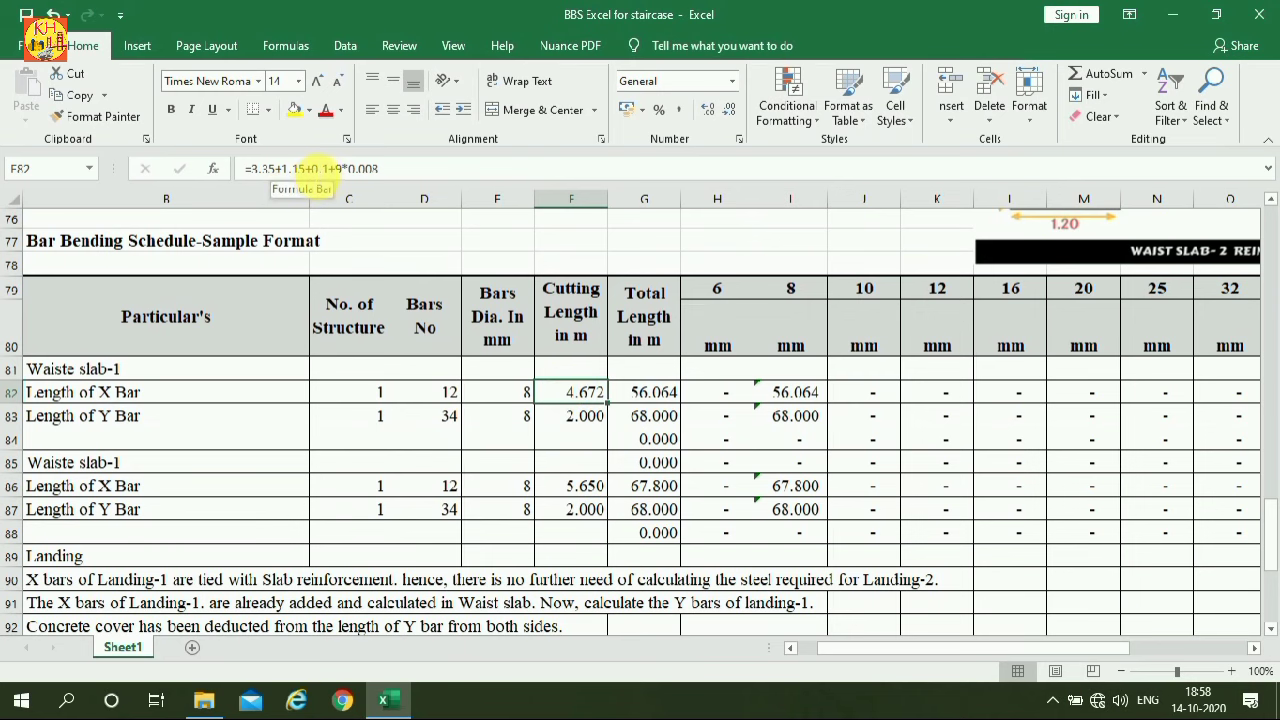
{"action": "scroll", "coordinate": [686, 263], "scroll_direction": "up", "scroll_amount": 3}
{"action": "scroll", "coordinate": [691, 275], "scroll_direction": "up", "scroll_amount": 1}
{"action": "scroll", "coordinate": [691, 275], "scroll_direction": "up", "scroll_amount": 1}
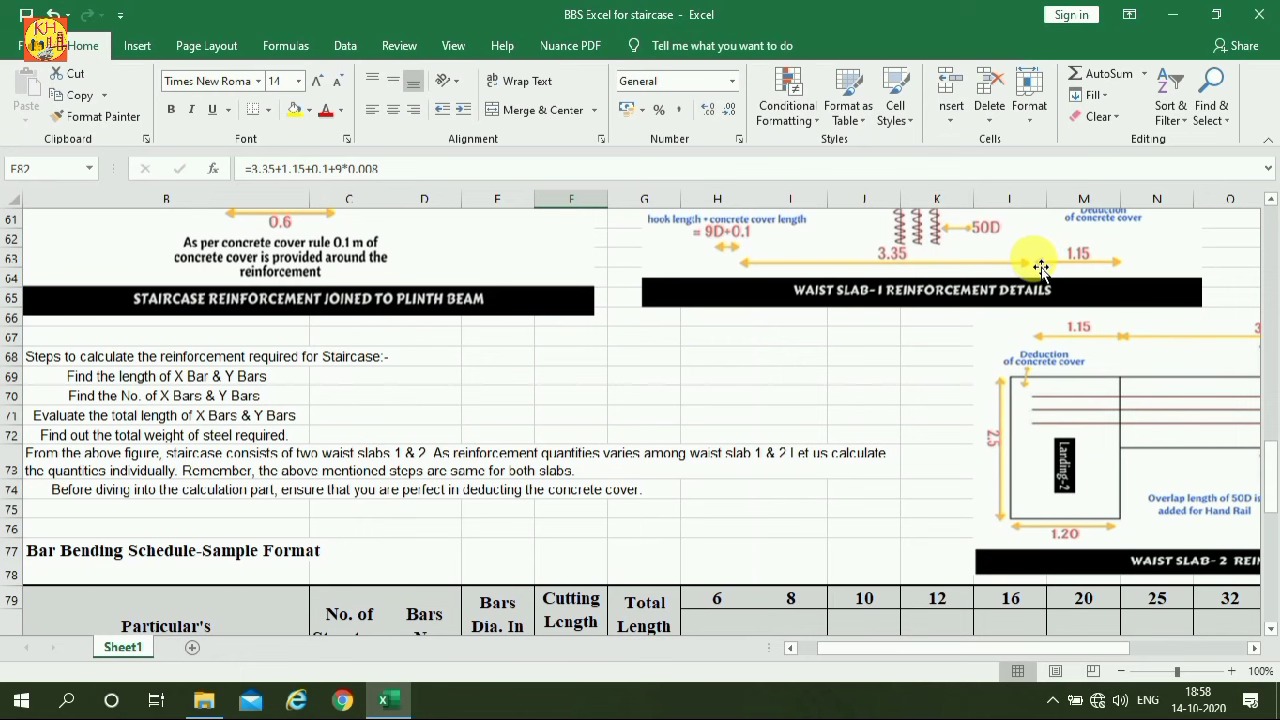
{"action": "scroll", "coordinate": [871, 357], "scroll_direction": "down", "scroll_amount": 4}
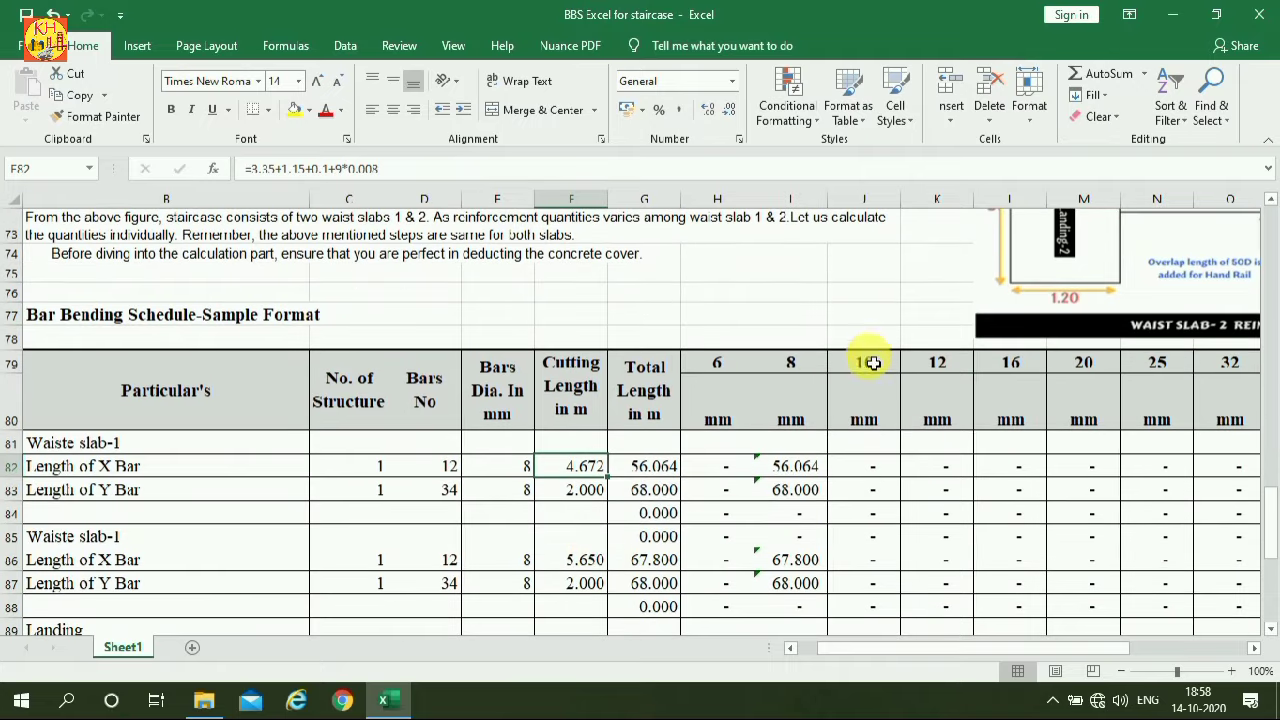
{"action": "left_click", "coordinate": [431, 496]}
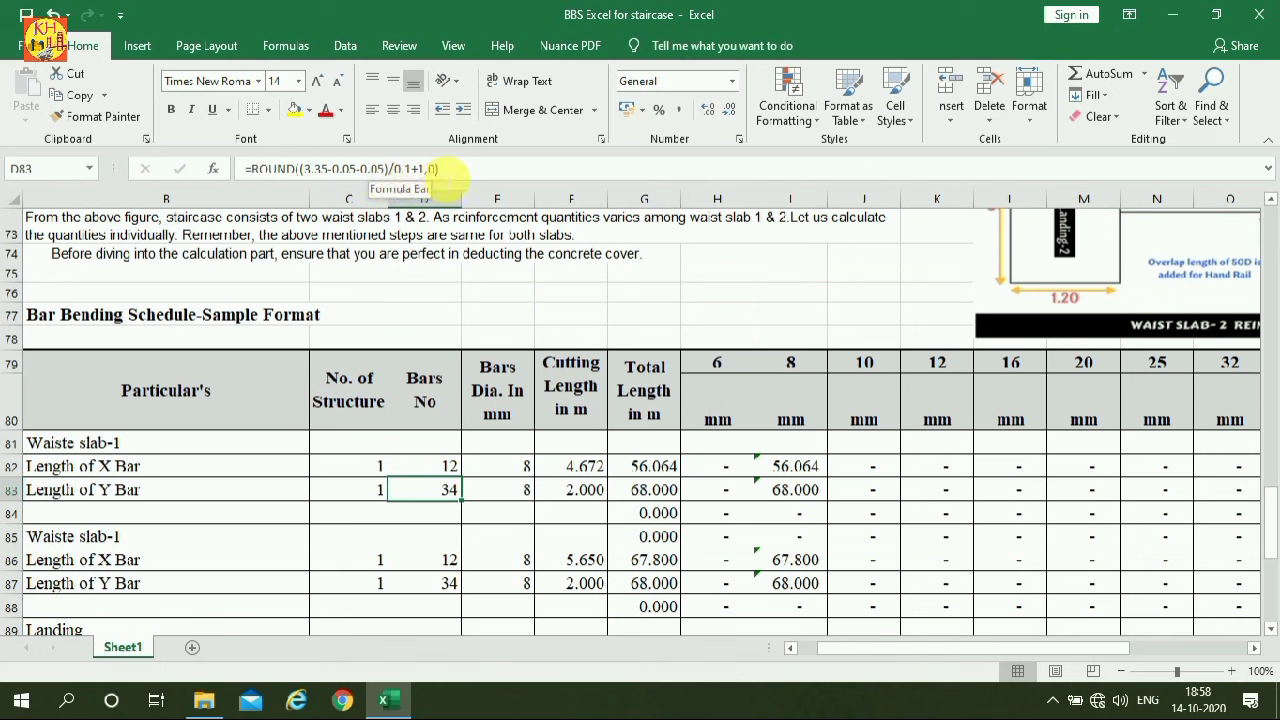
{"action": "left_click", "coordinate": [443, 467]}
{"action": "left_click", "coordinate": [443, 490]}
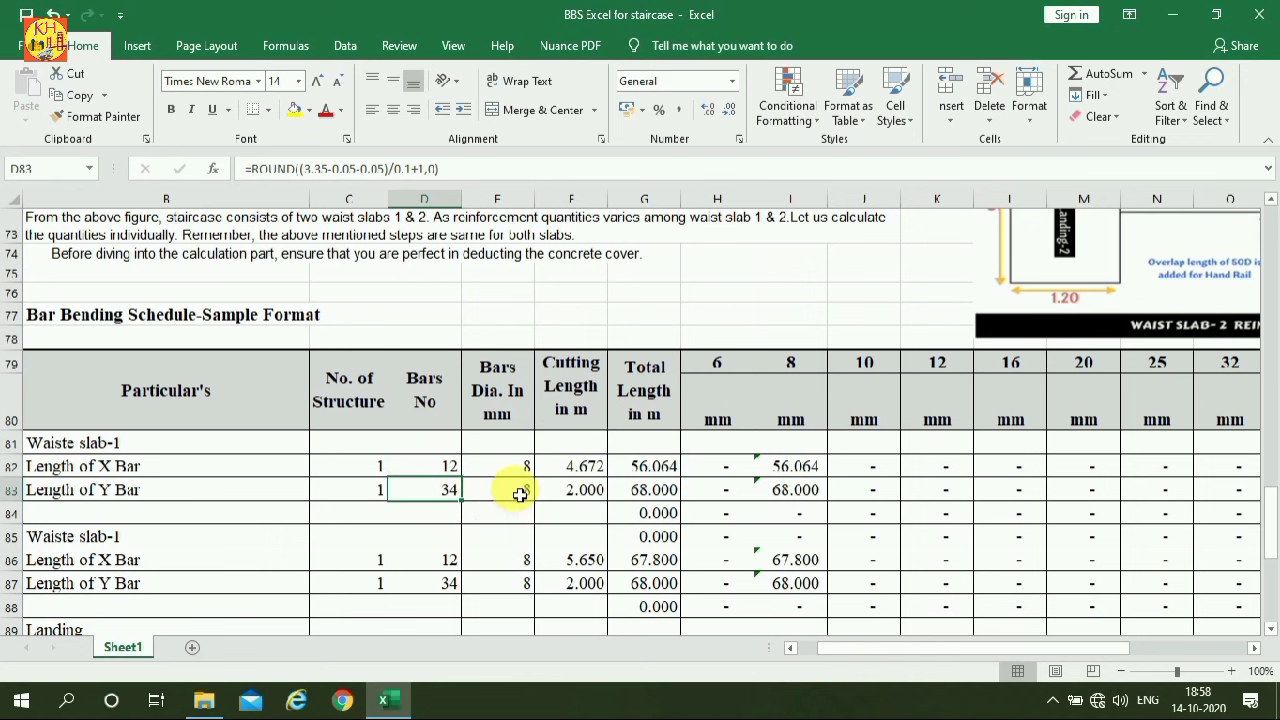
{"action": "left_click", "coordinate": [520, 494]}
{"action": "left_click", "coordinate": [573, 501]}
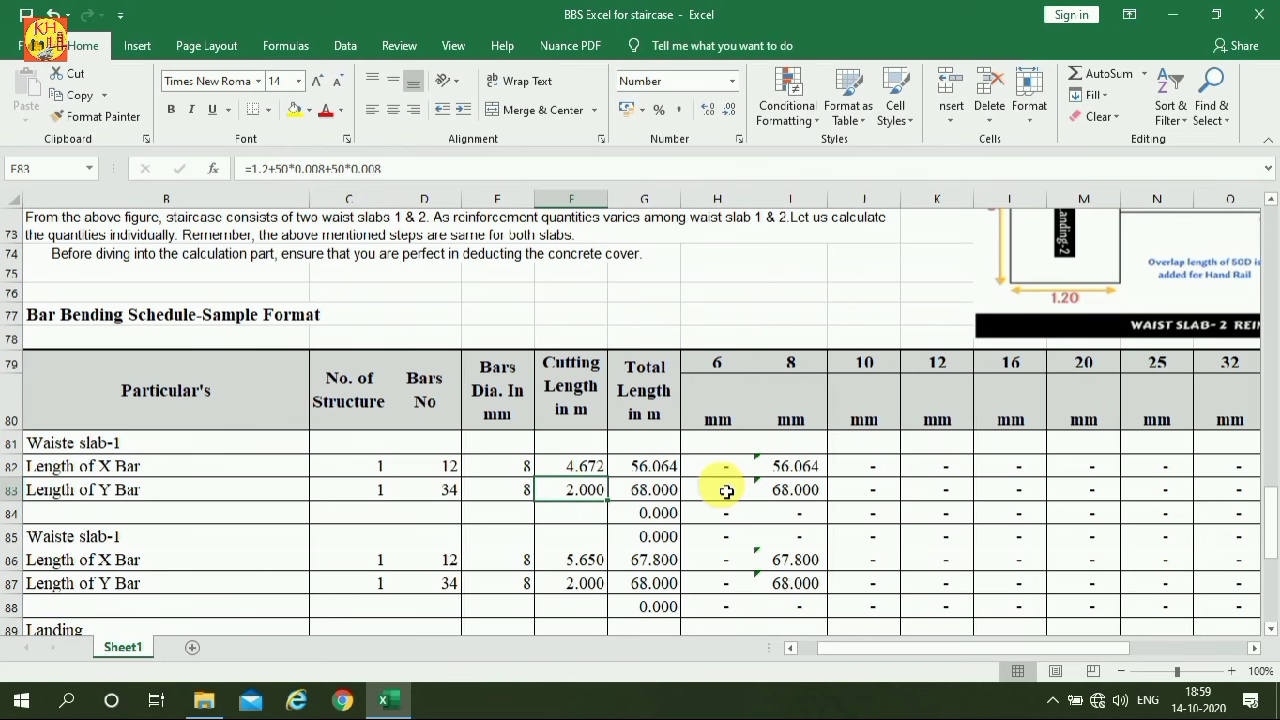
Change heading B85 from 'Waiste slab-1' to 'Waiste slab-2' and check the X bar count formula.
{"action": "scroll", "coordinate": [721, 492], "scroll_direction": "down", "scroll_amount": 1}
{"action": "scroll", "coordinate": [721, 492], "scroll_direction": "down", "scroll_amount": 1}
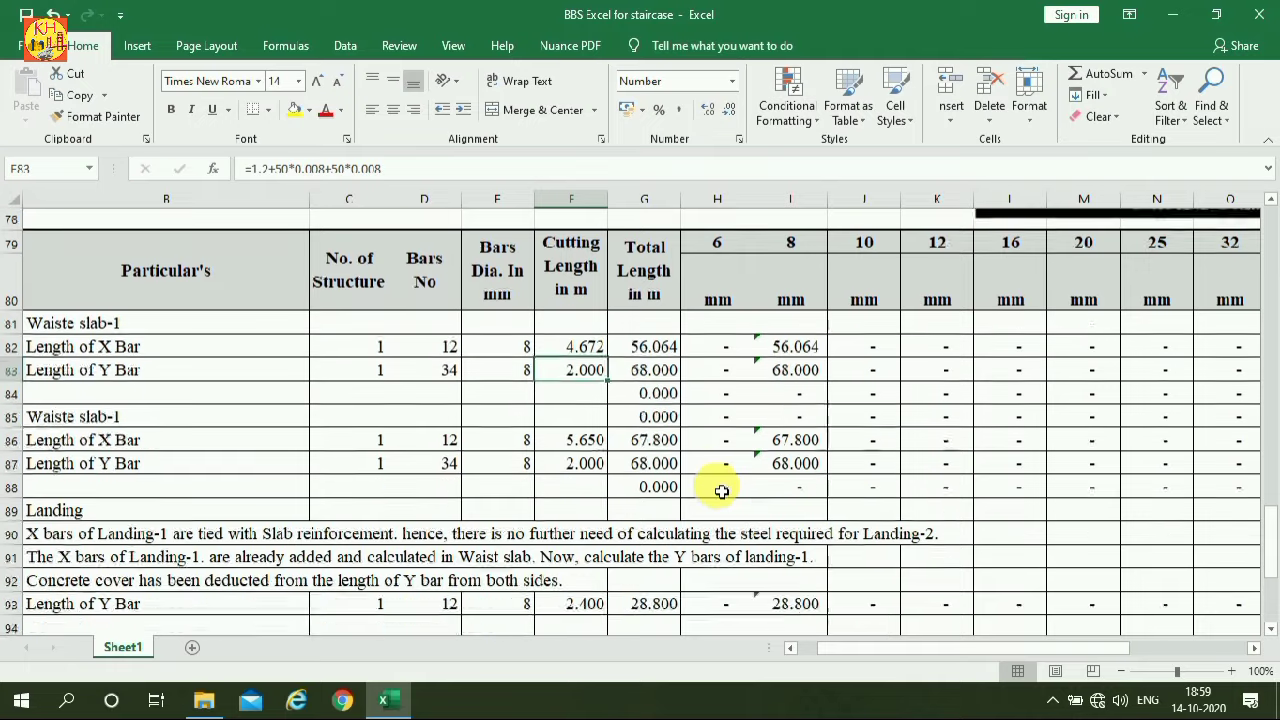
{"action": "scroll", "coordinate": [721, 492], "scroll_direction": "down", "scroll_amount": 1}
{"action": "scroll", "coordinate": [721, 492], "scroll_direction": "up", "scroll_amount": 1}
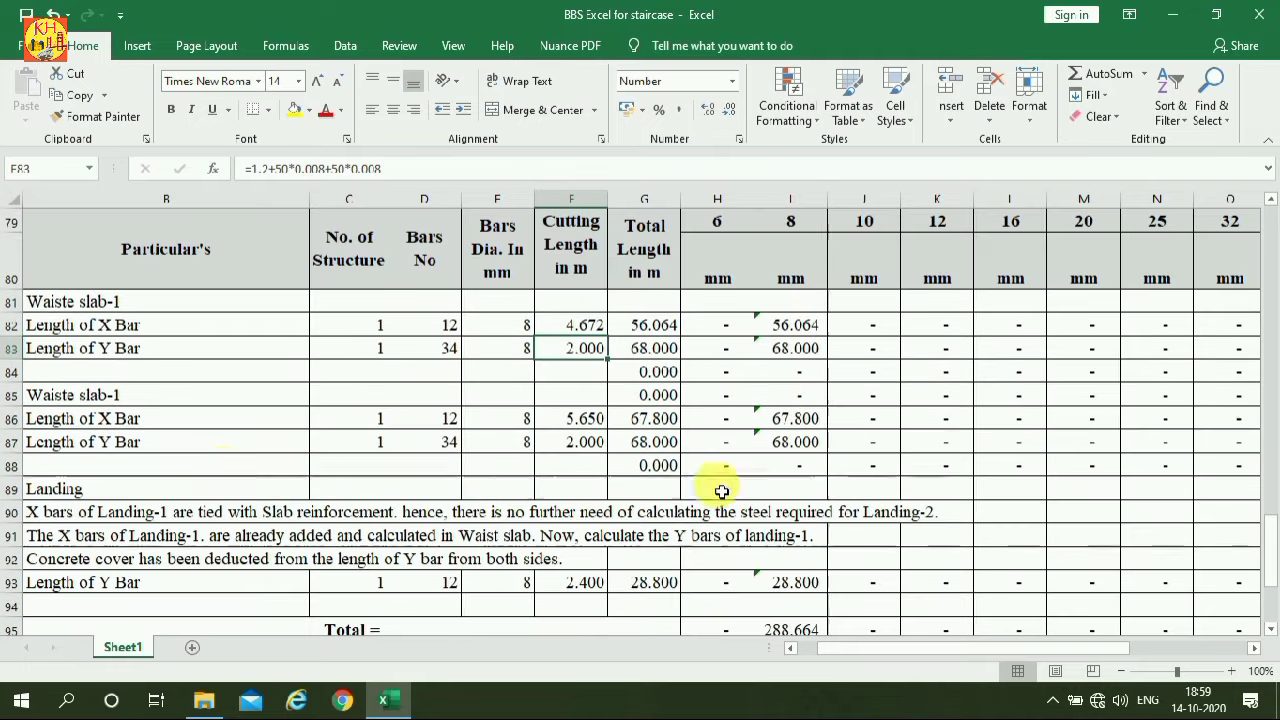
{"action": "left_click", "coordinate": [125, 396]}
{"action": "left_click", "coordinate": [326, 169]}
{"action": "type", "text": "2"}
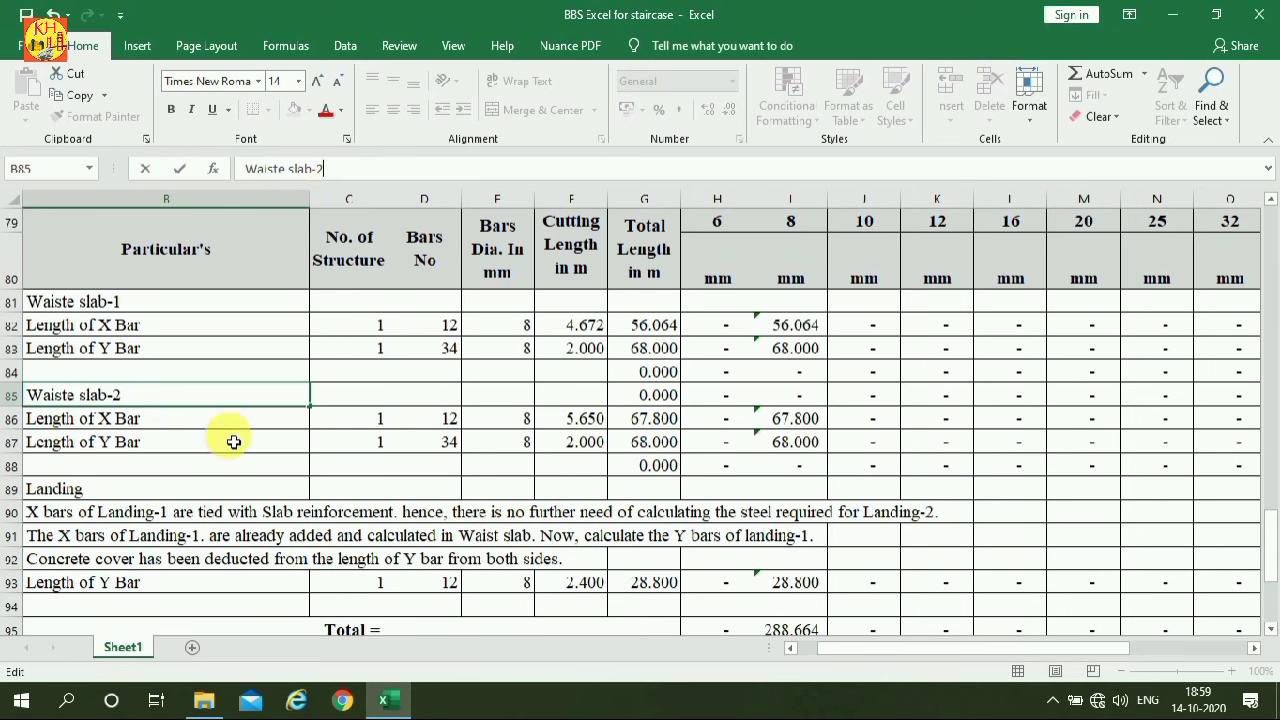
{"action": "left_click", "coordinate": [229, 437]}
{"action": "left_click", "coordinate": [157, 420]}
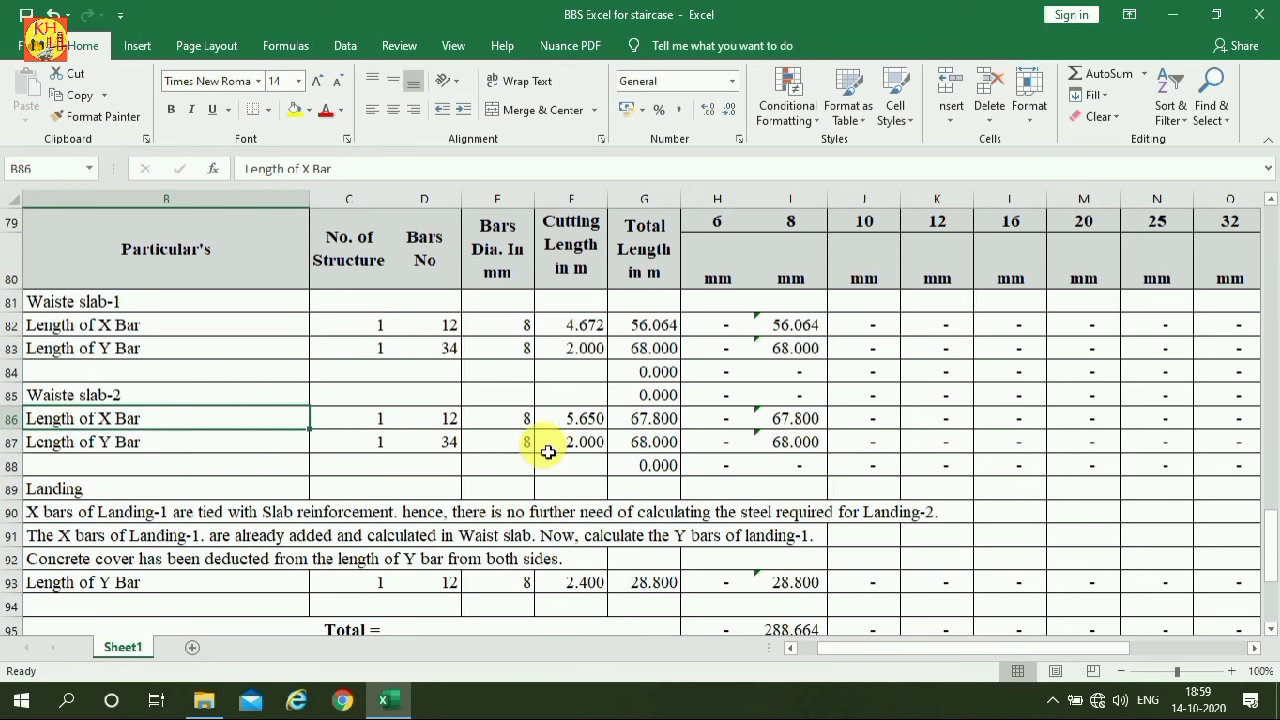
{"action": "left_click", "coordinate": [434, 424]}
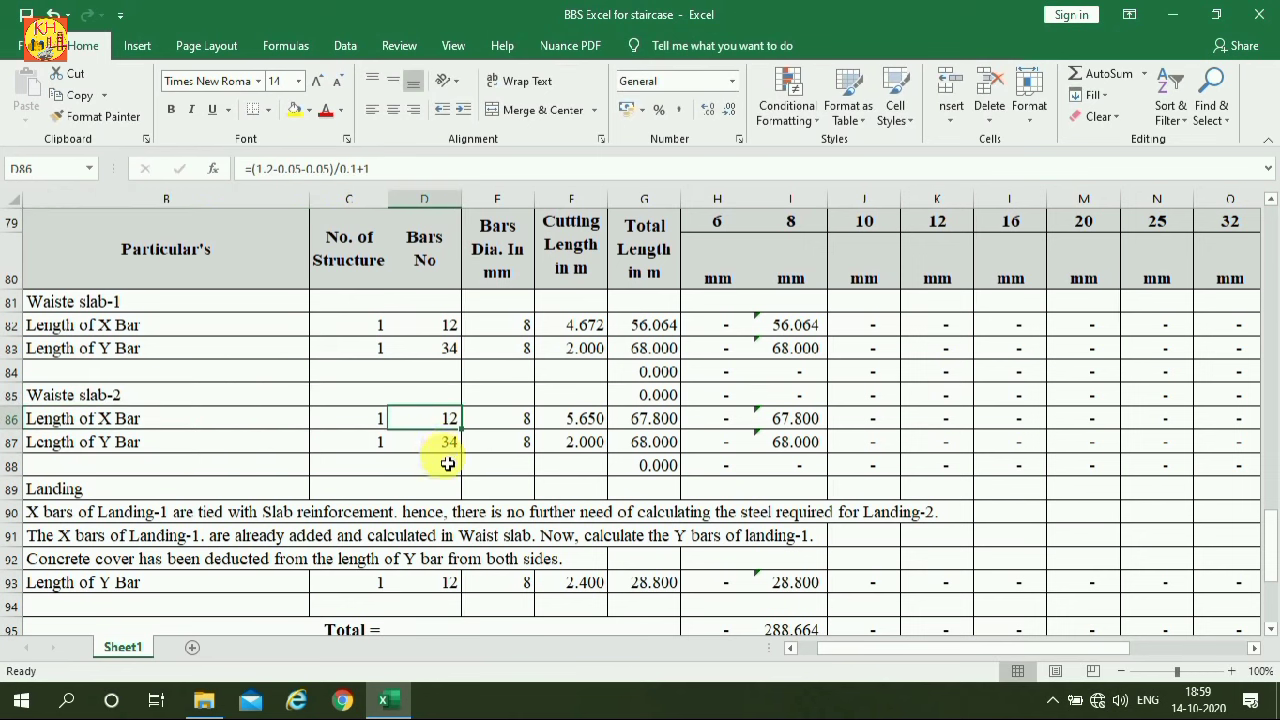
{"action": "left_click", "coordinate": [436, 443]}
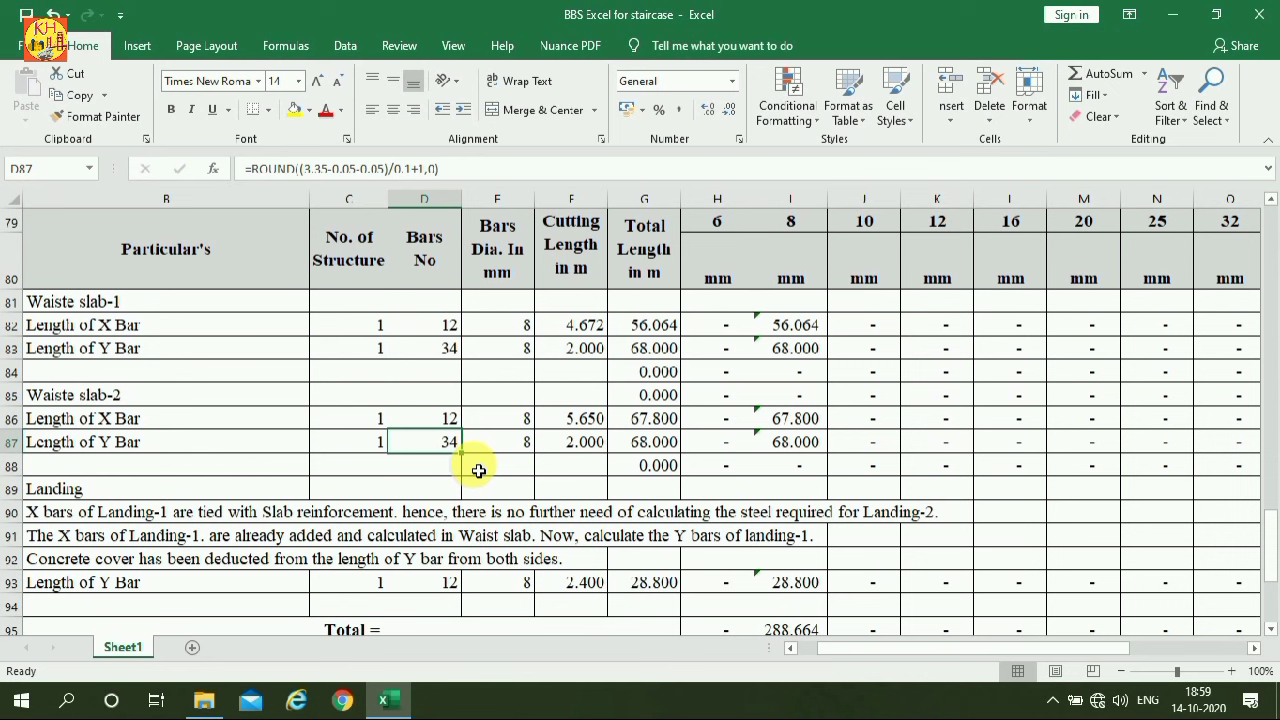
{"action": "left_click", "coordinate": [428, 423]}
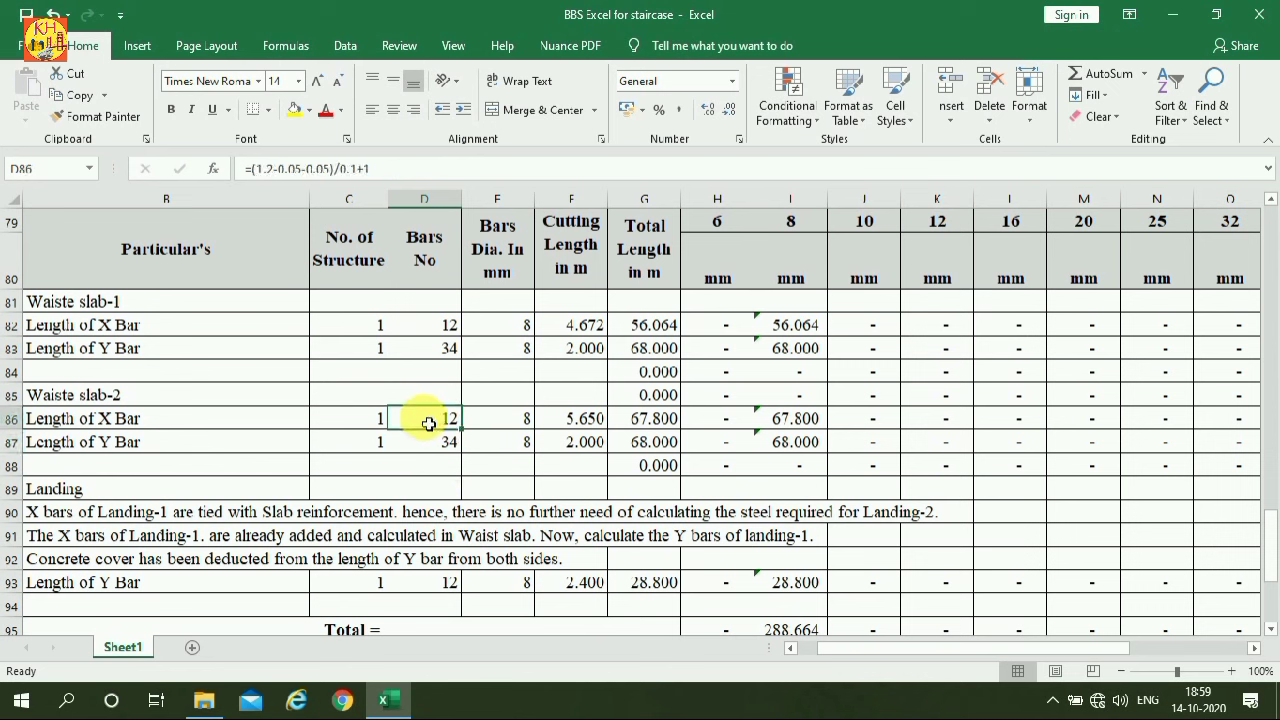
{"action": "left_click", "coordinate": [434, 451]}
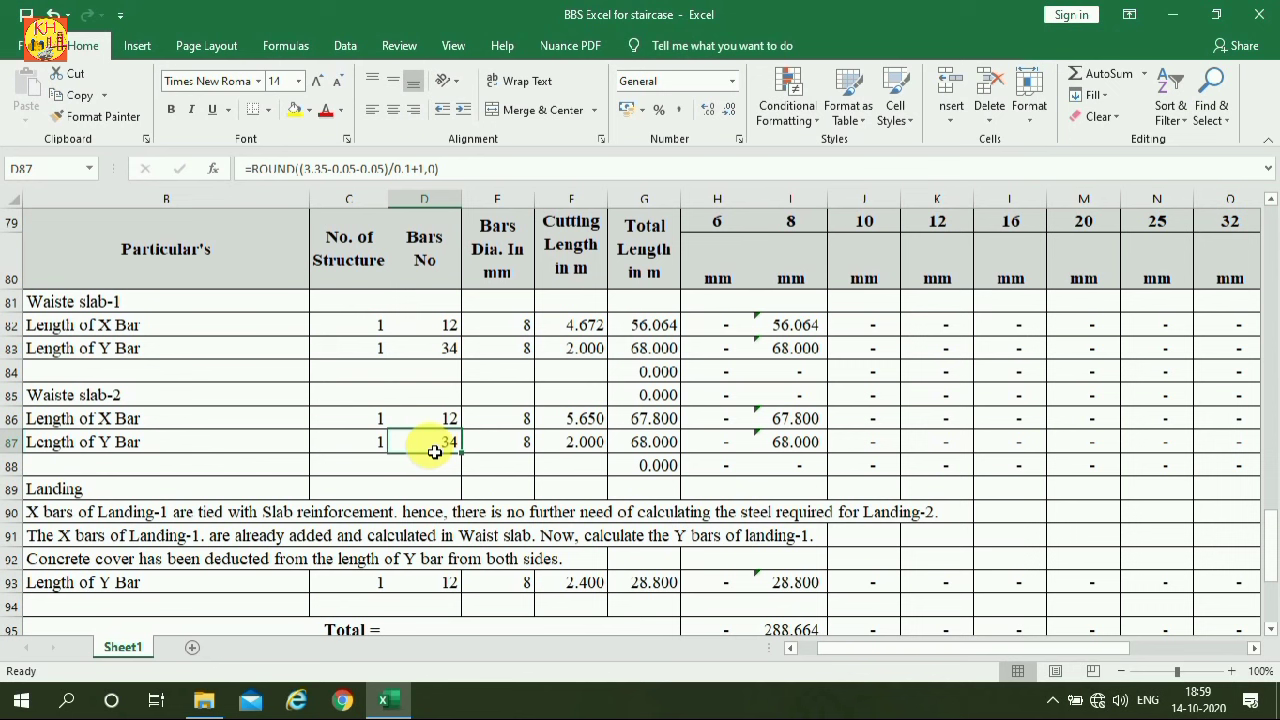
{"action": "left_click", "coordinate": [512, 446]}
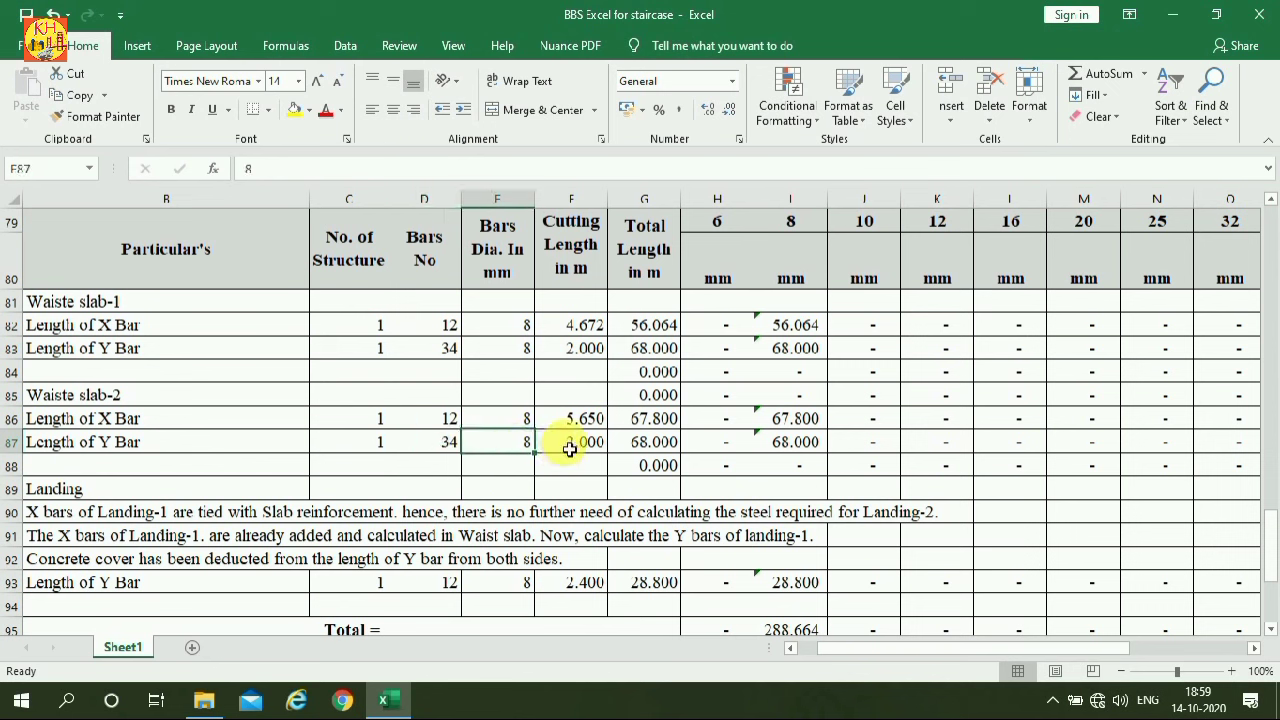
{"action": "left_click", "coordinate": [571, 422]}
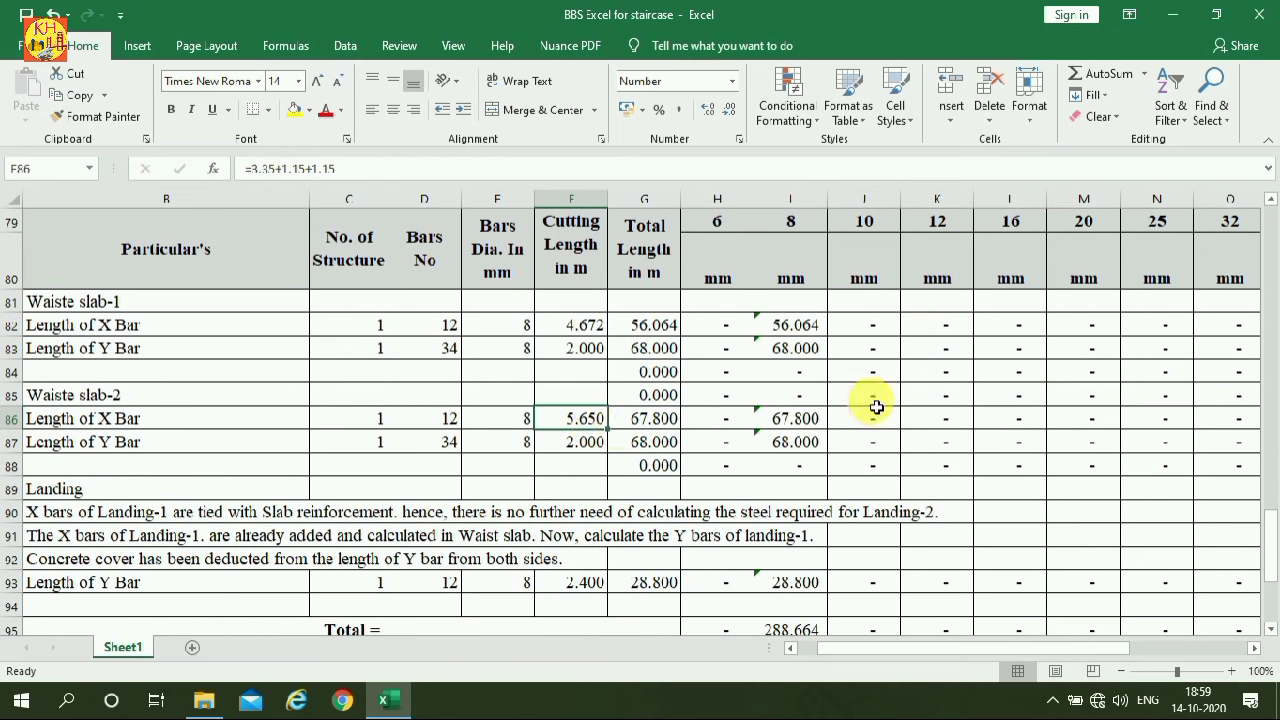
{"action": "left_click", "coordinate": [587, 446]}
{"action": "scroll", "coordinate": [1137, 387], "scroll_direction": "up", "scroll_amount": 5}
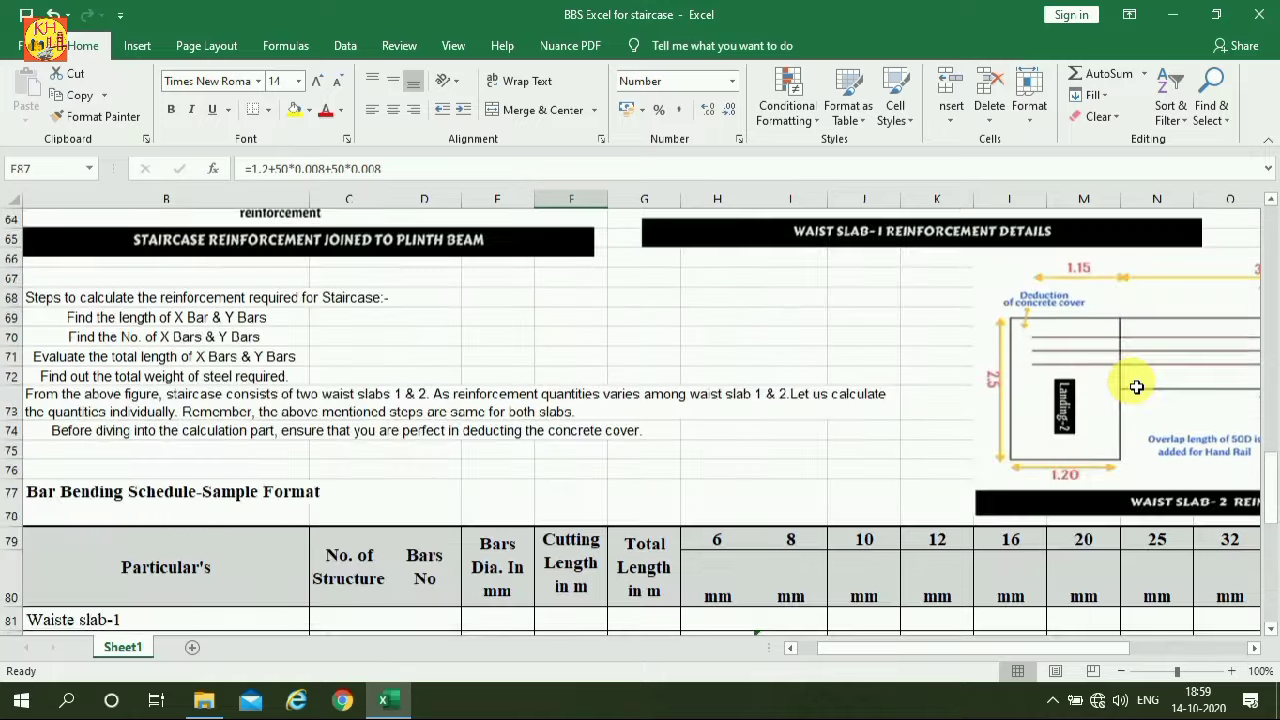
{"action": "left_click_drag", "start_coordinate": [1100, 652], "coordinate": [1140, 647]}
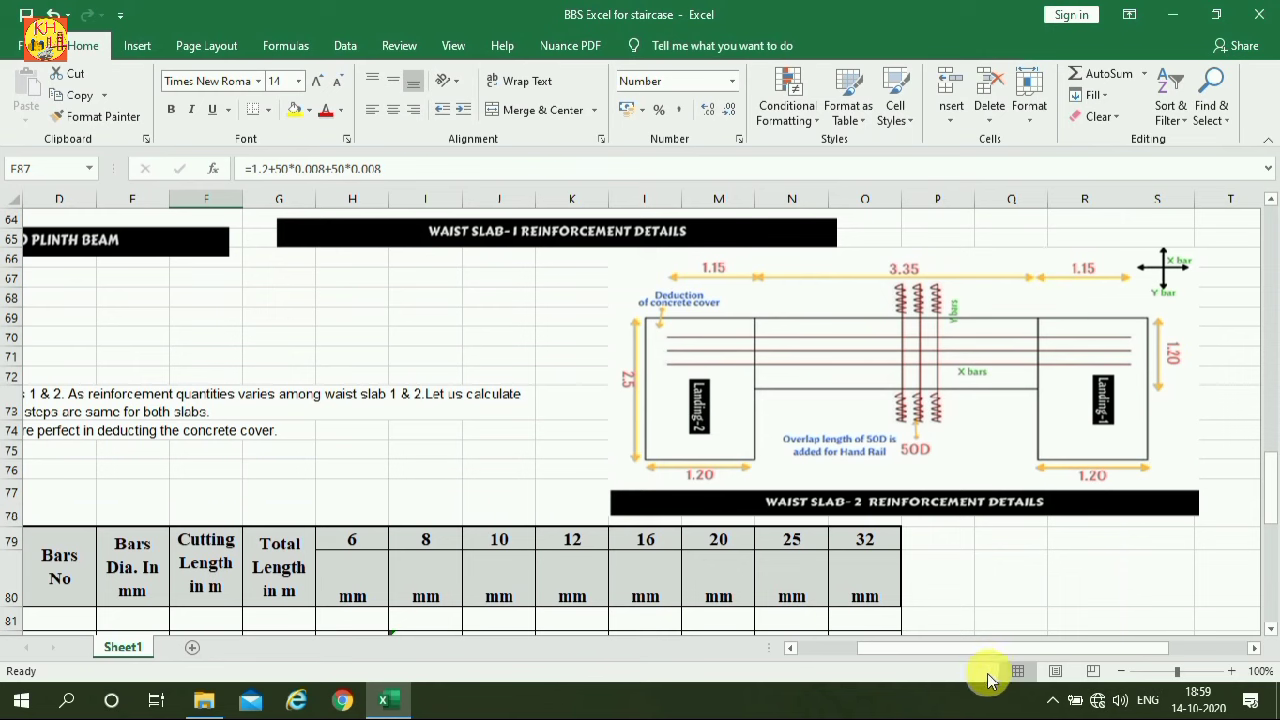
{"action": "left_click_drag", "start_coordinate": [1016, 656], "coordinate": [955, 650]}
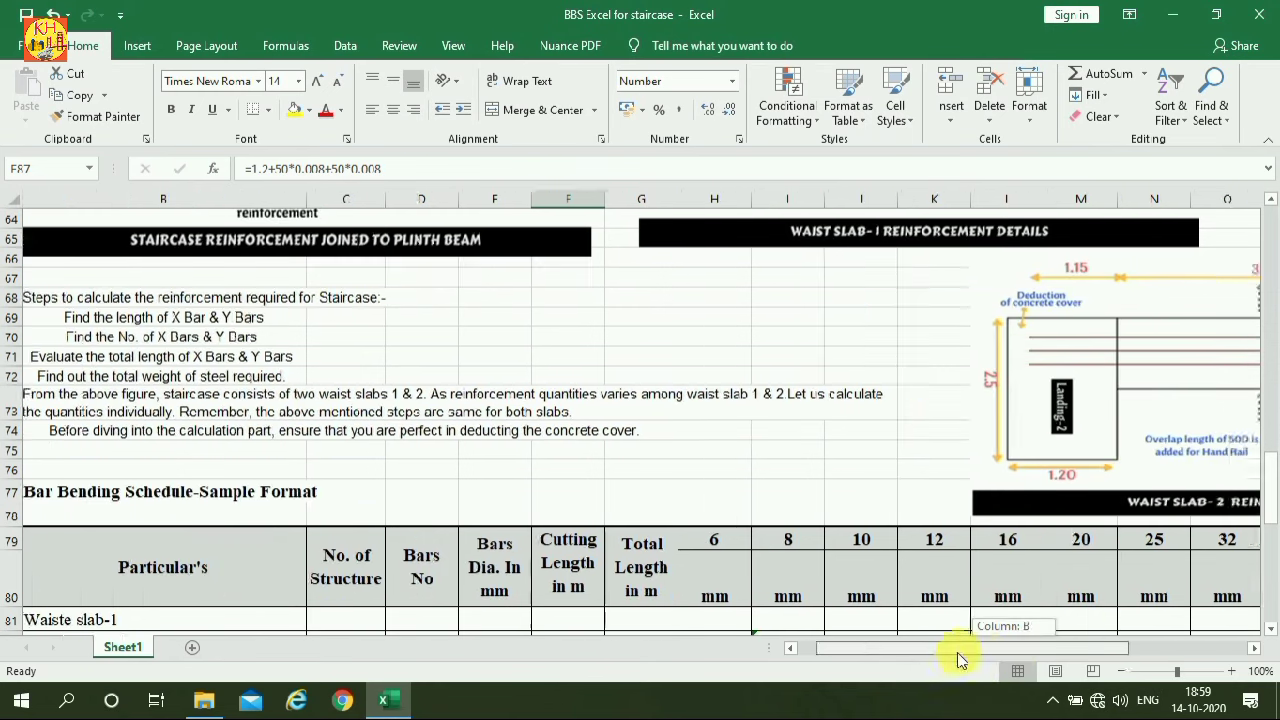
{"action": "scroll", "coordinate": [424, 553], "scroll_direction": "down", "scroll_amount": 5}
{"action": "scroll", "coordinate": [424, 553], "scroll_direction": "down", "scroll_amount": 2}
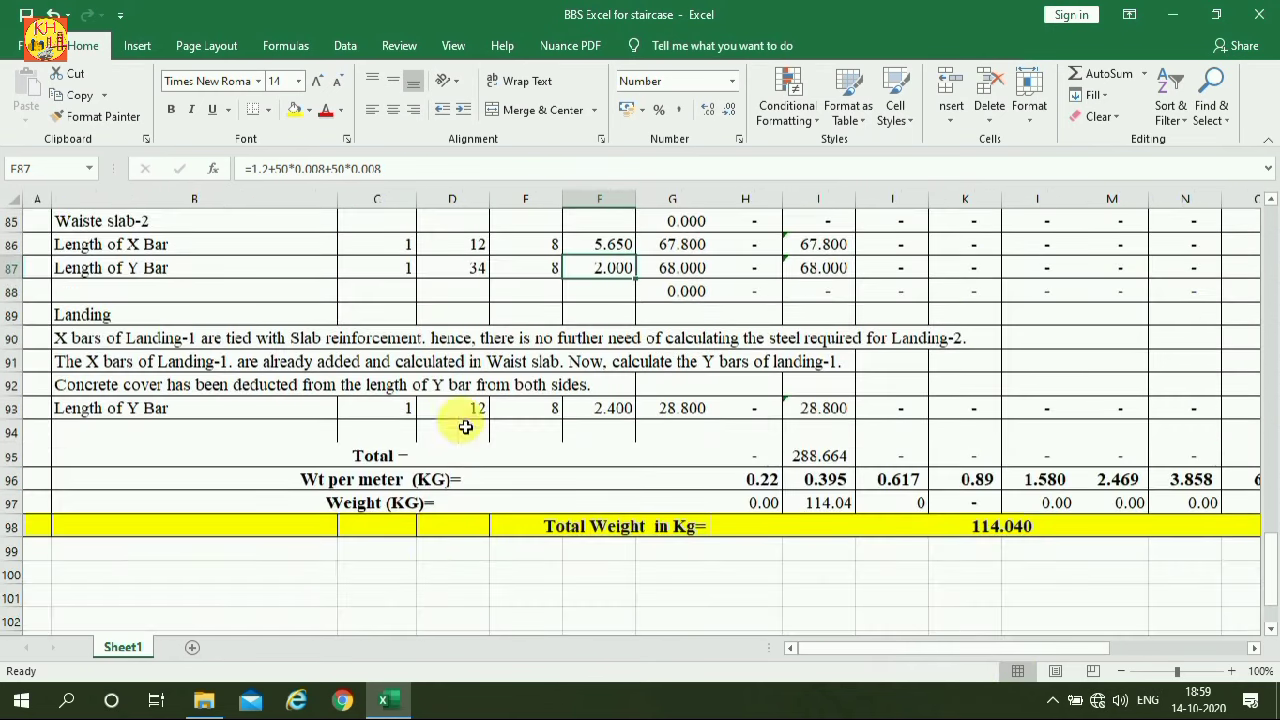
{"action": "left_click", "coordinate": [622, 247]}
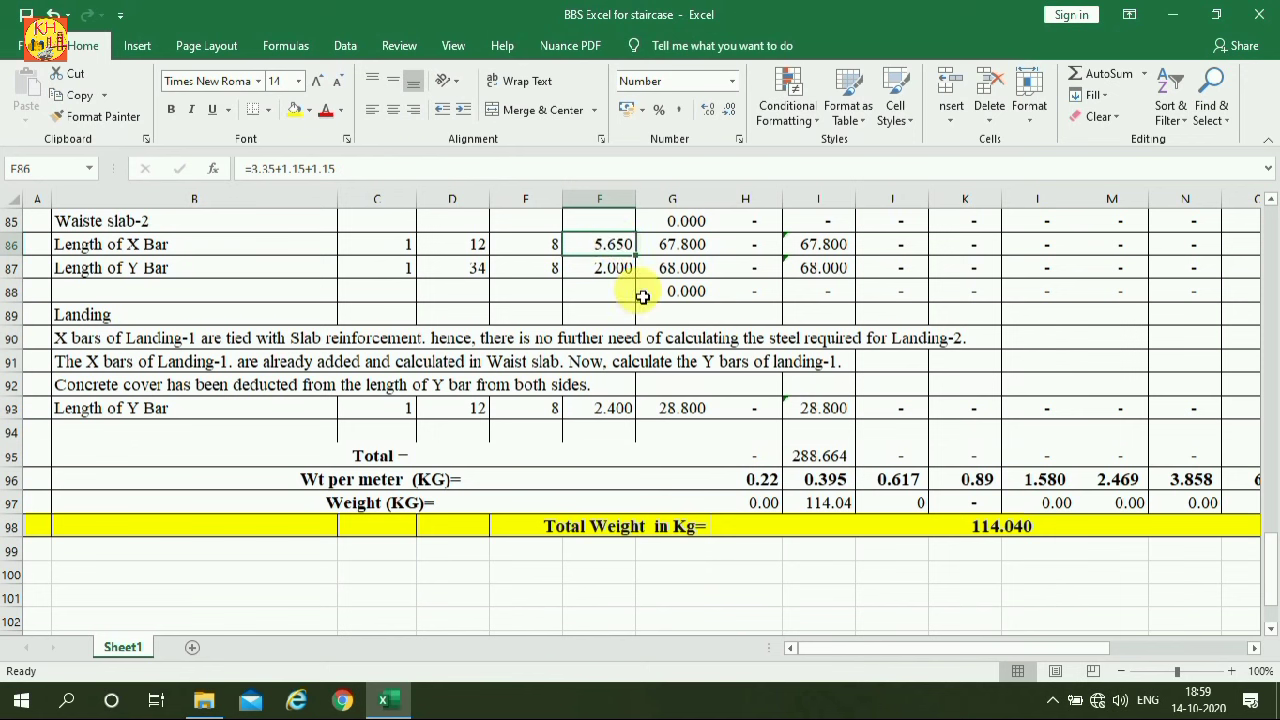
{"action": "left_click", "coordinate": [476, 268]}
{"action": "left_click", "coordinate": [598, 274]}
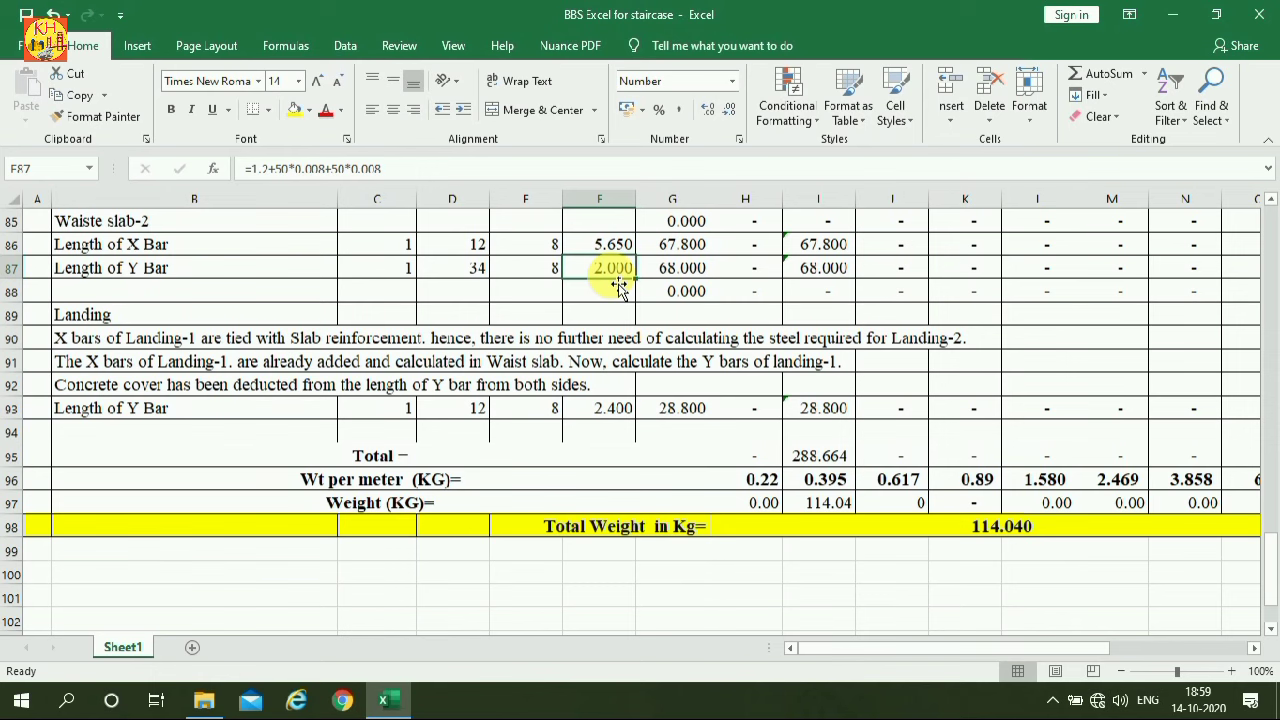
{"action": "scroll", "coordinate": [620, 290], "scroll_direction": "up", "scroll_amount": 1}
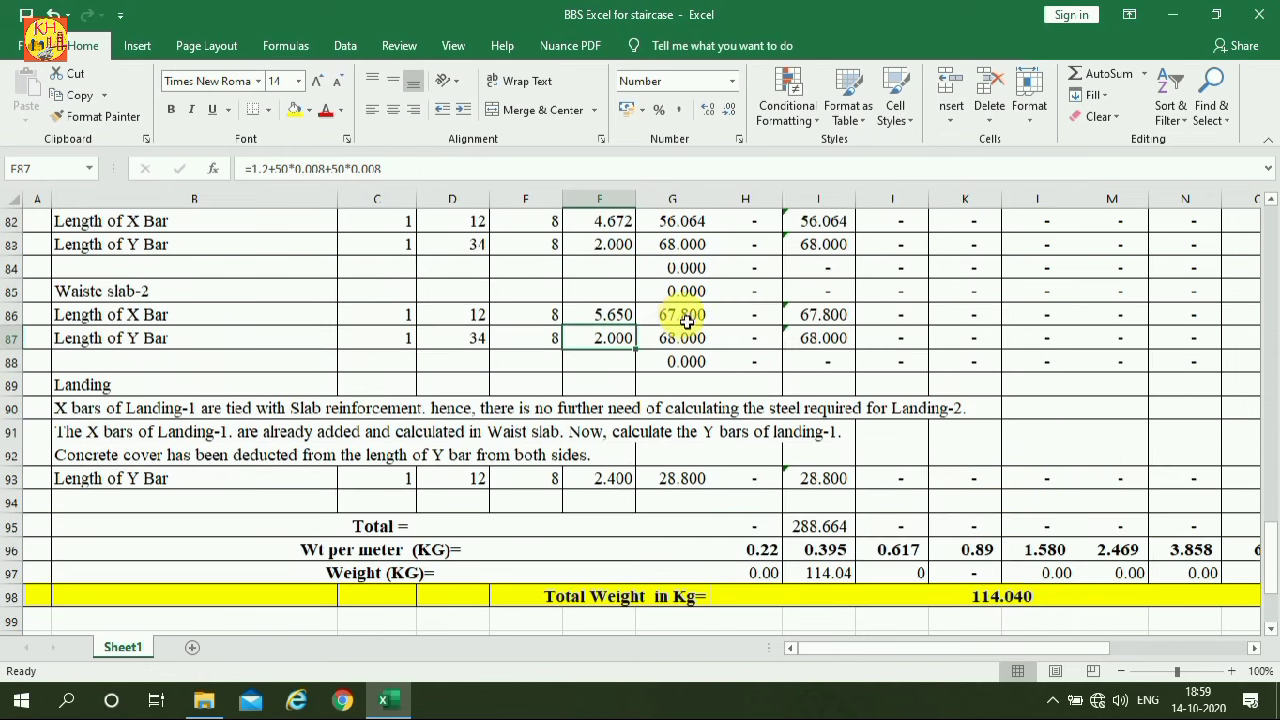
{"action": "left_click", "coordinate": [699, 316]}
{"action": "left_click", "coordinate": [686, 338]}
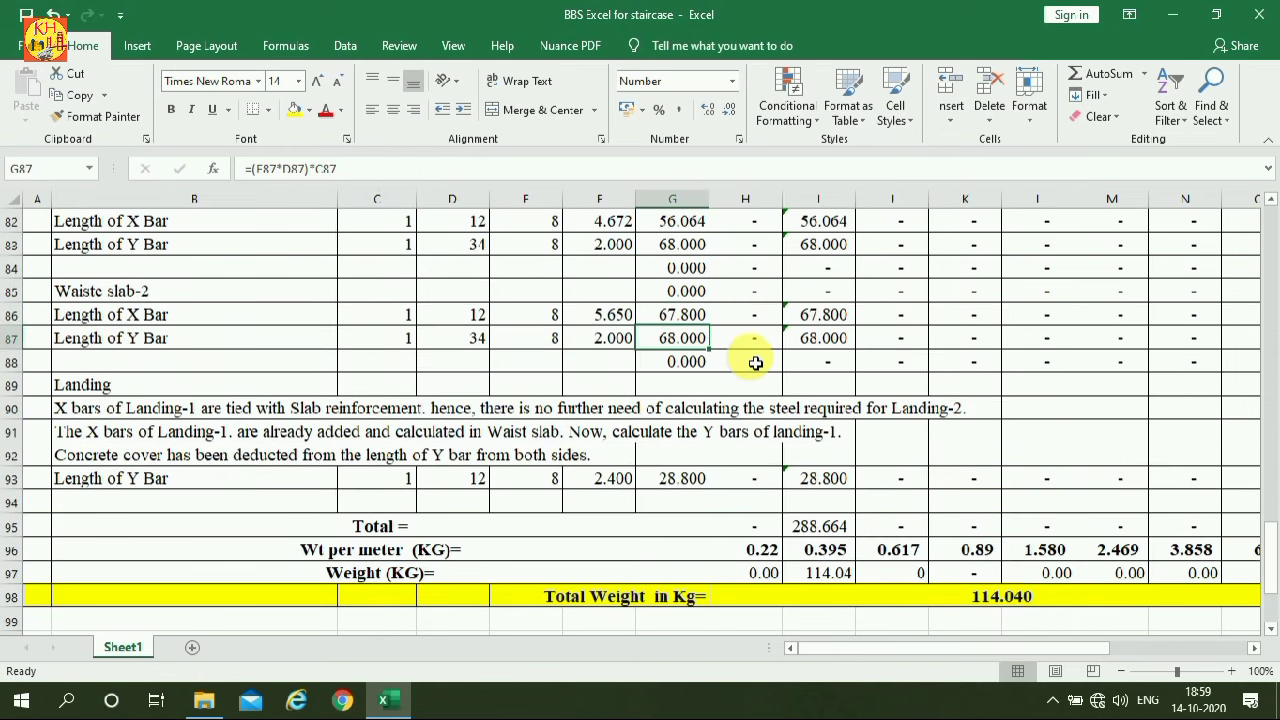
{"action": "left_click", "coordinate": [608, 318]}
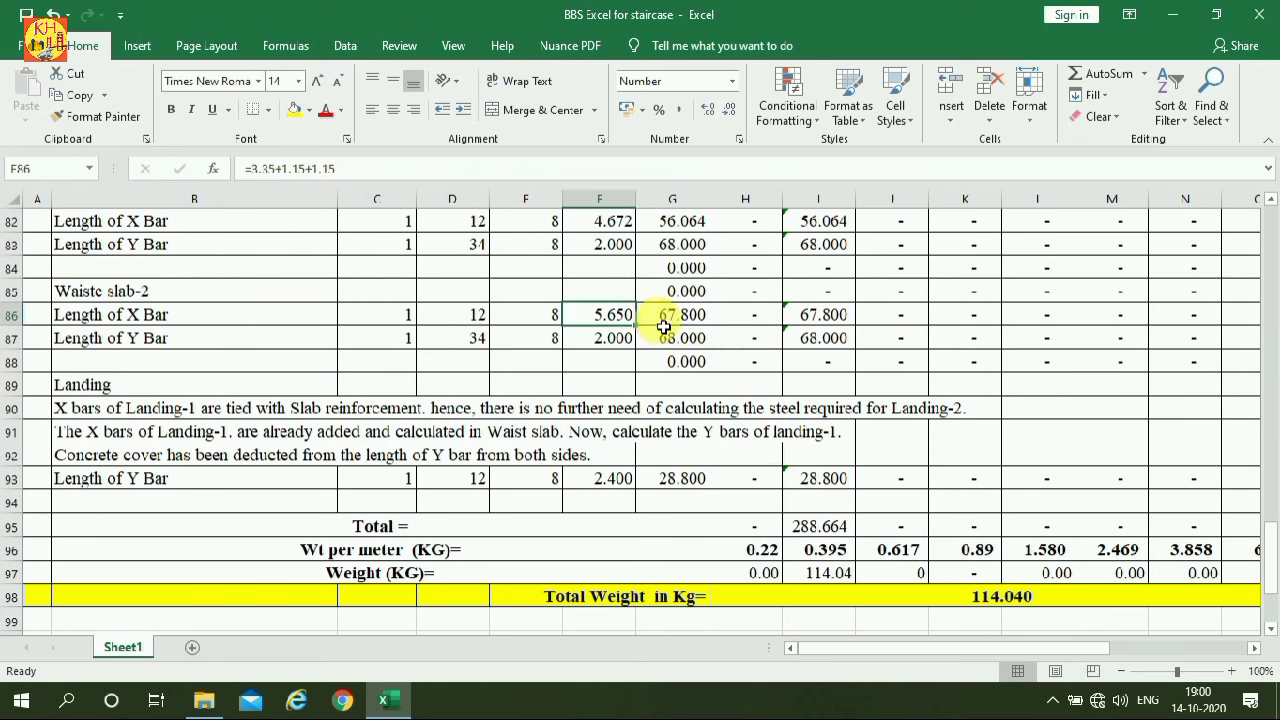
{"action": "left_click", "coordinate": [683, 322]}
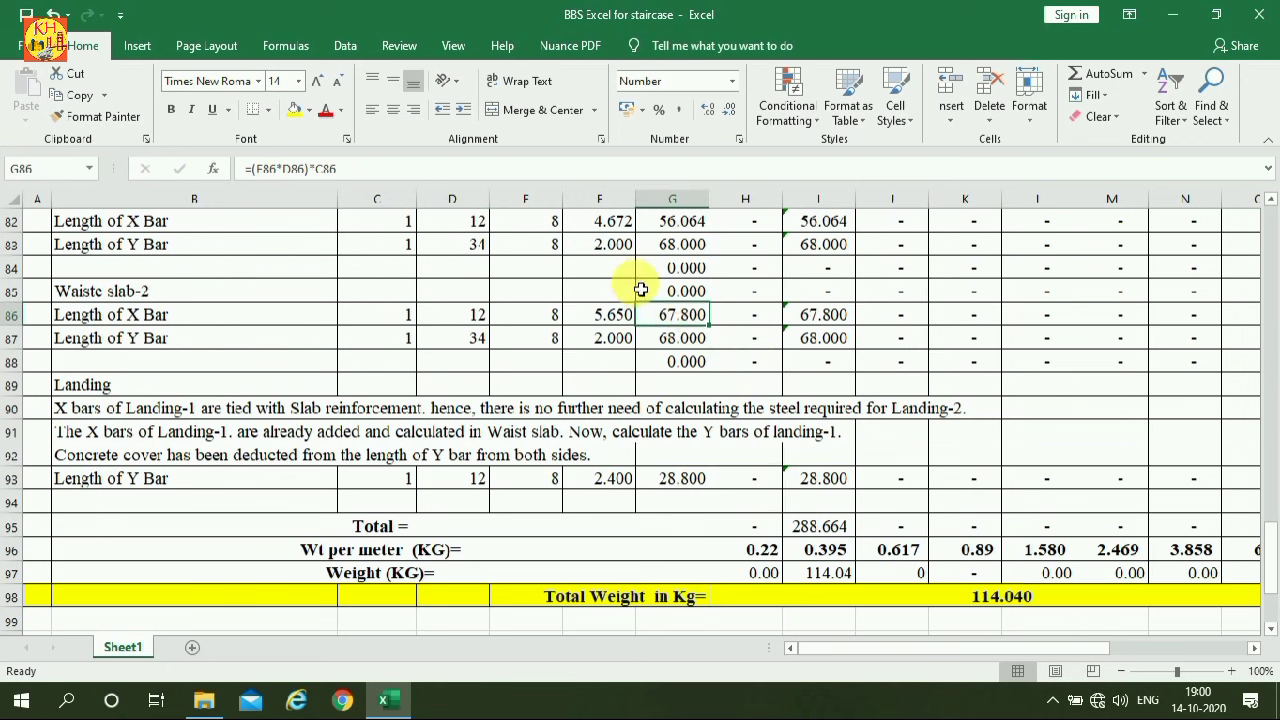
{"action": "left_click", "coordinate": [141, 416]}
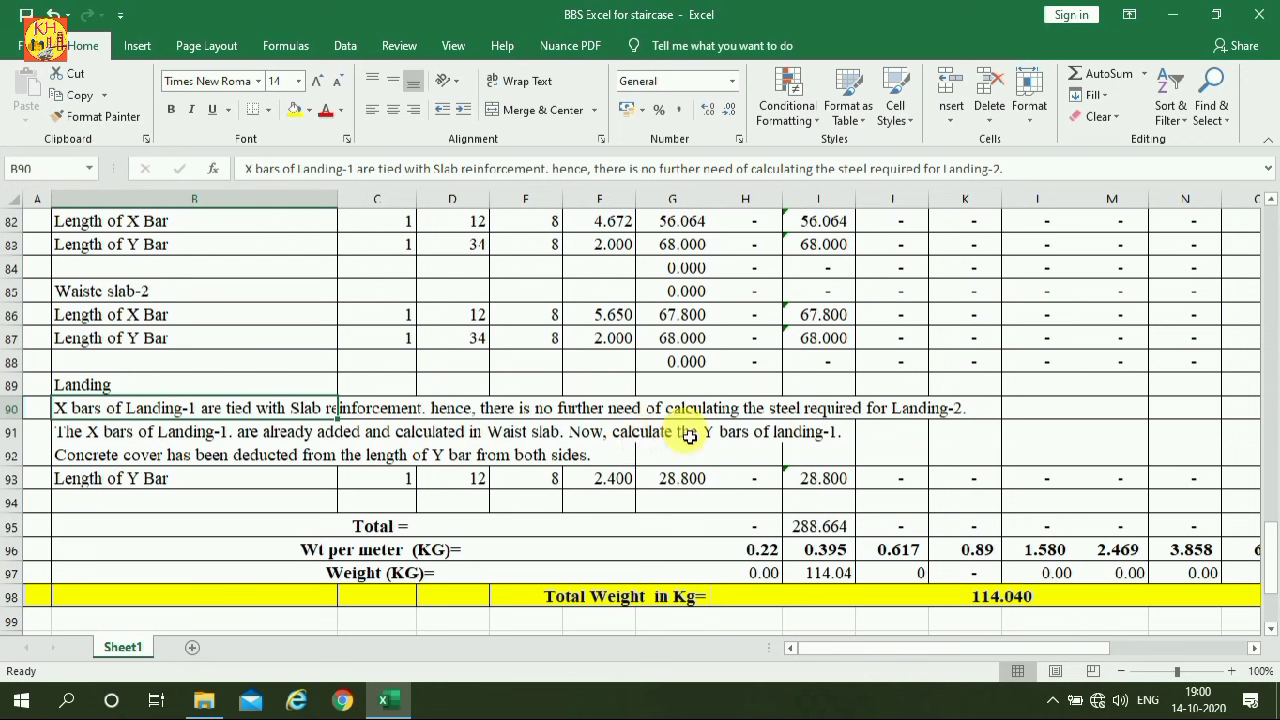
{"action": "left_click", "coordinate": [280, 480]}
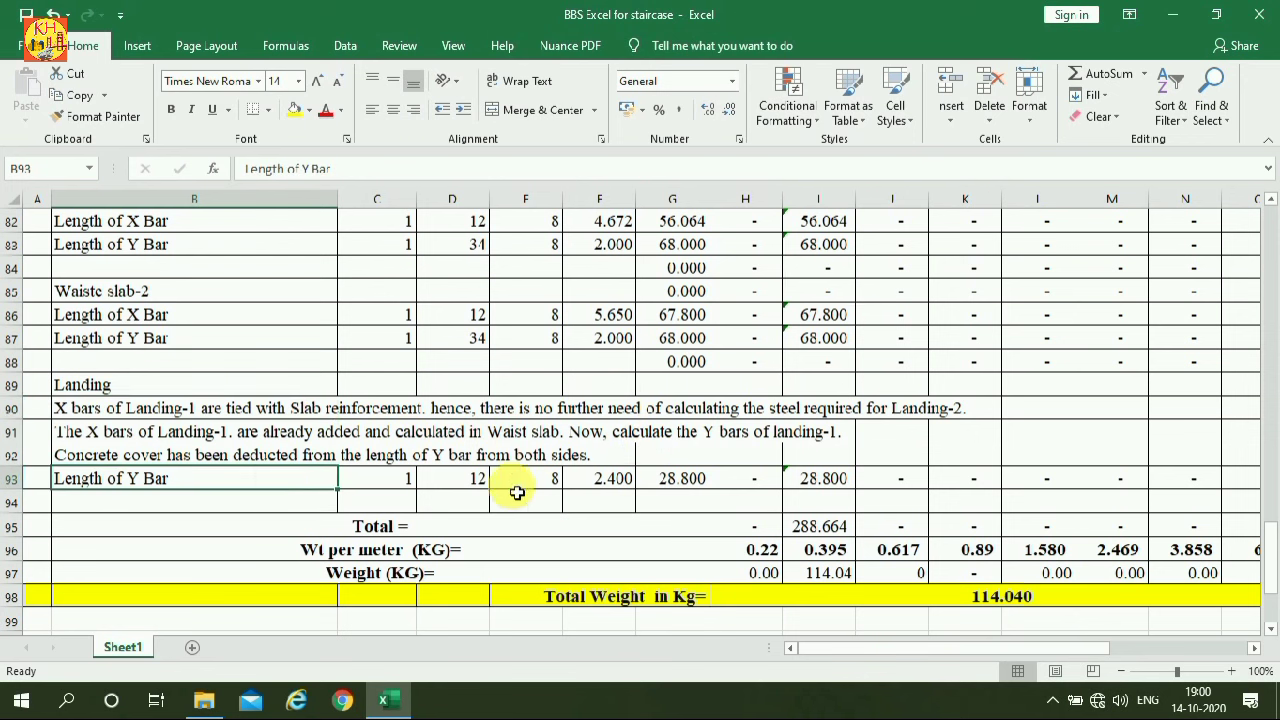
{"action": "left_click", "coordinate": [460, 485]}
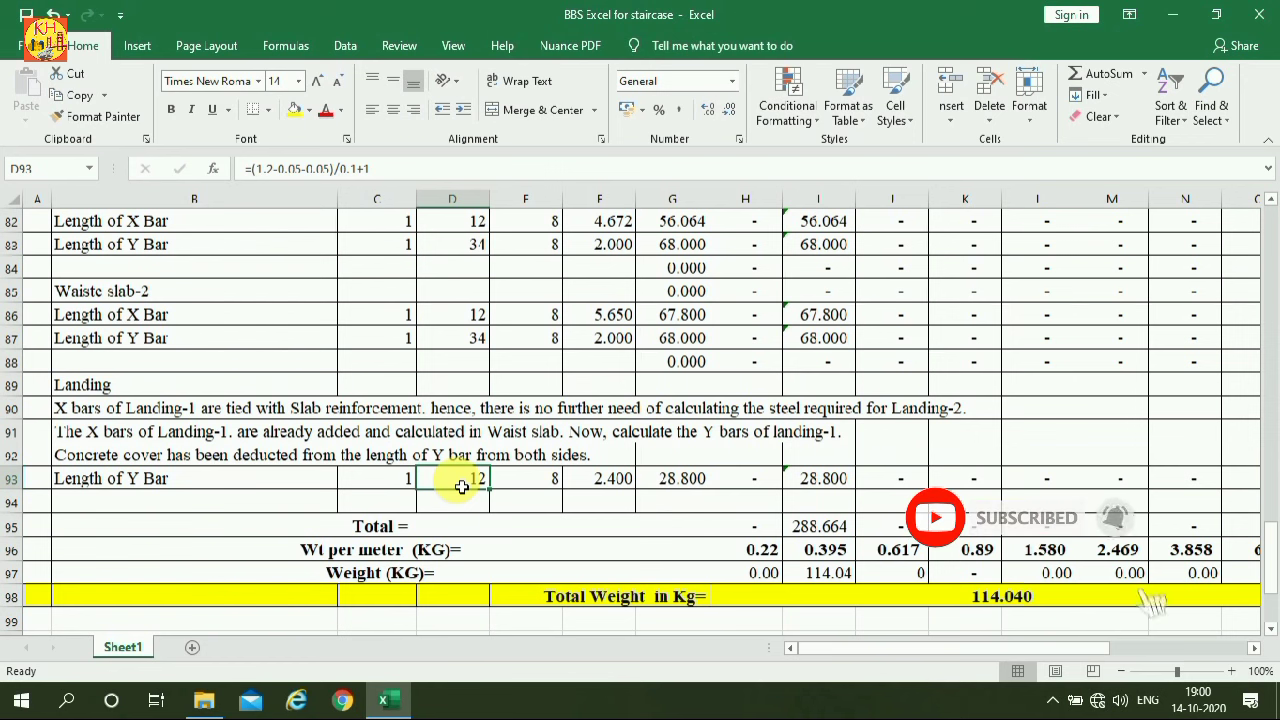
{"action": "left_click", "coordinate": [530, 484]}
{"action": "left_click", "coordinate": [588, 488]}
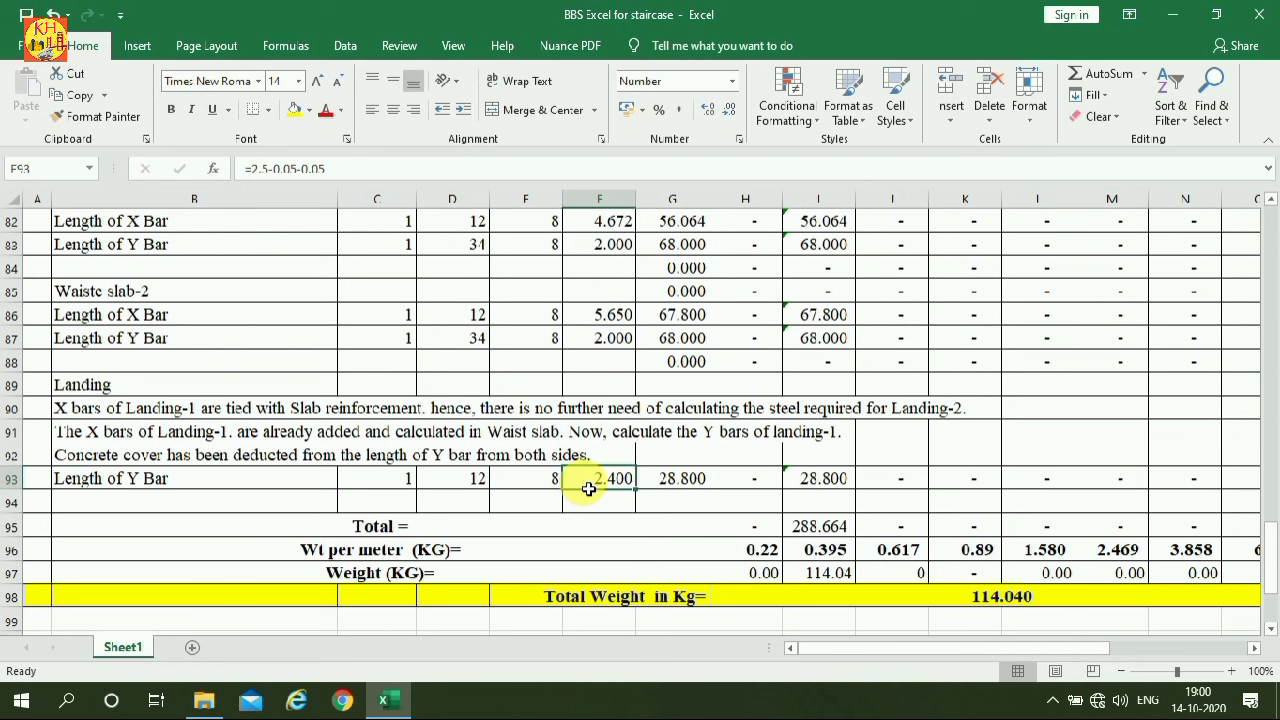
{"action": "left_click", "coordinate": [680, 482]}
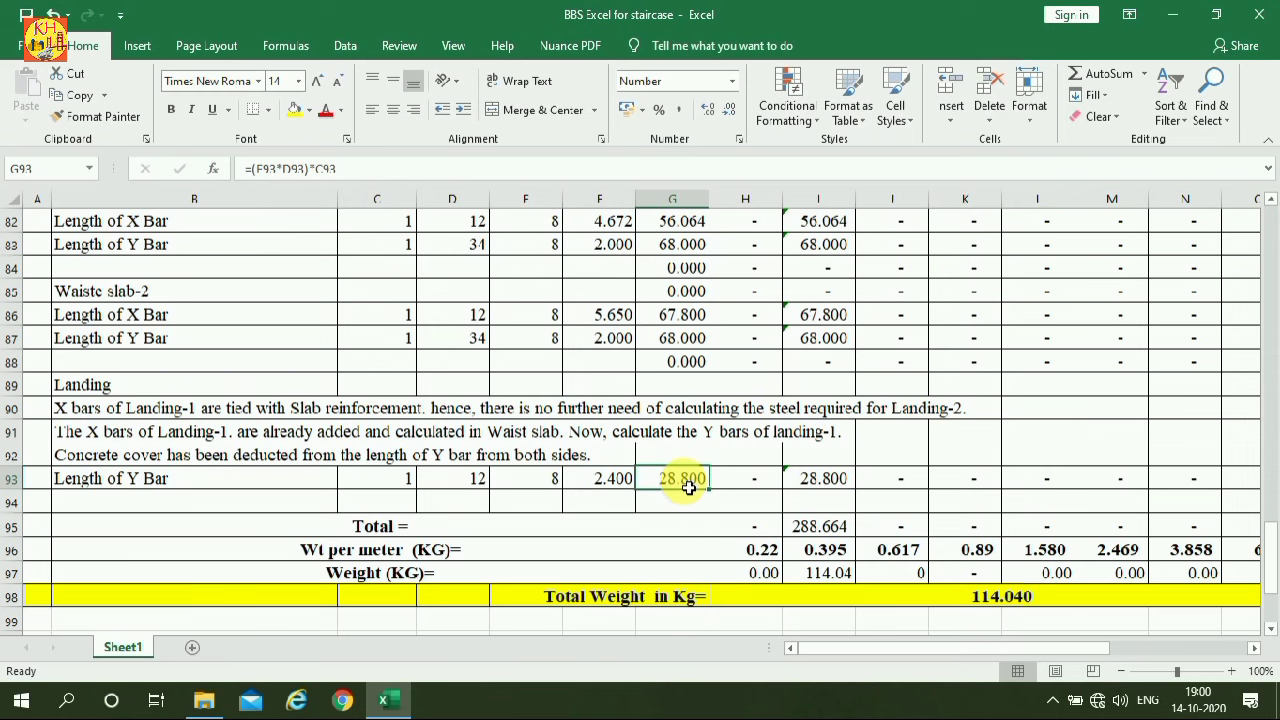
{"action": "left_click", "coordinate": [820, 481]}
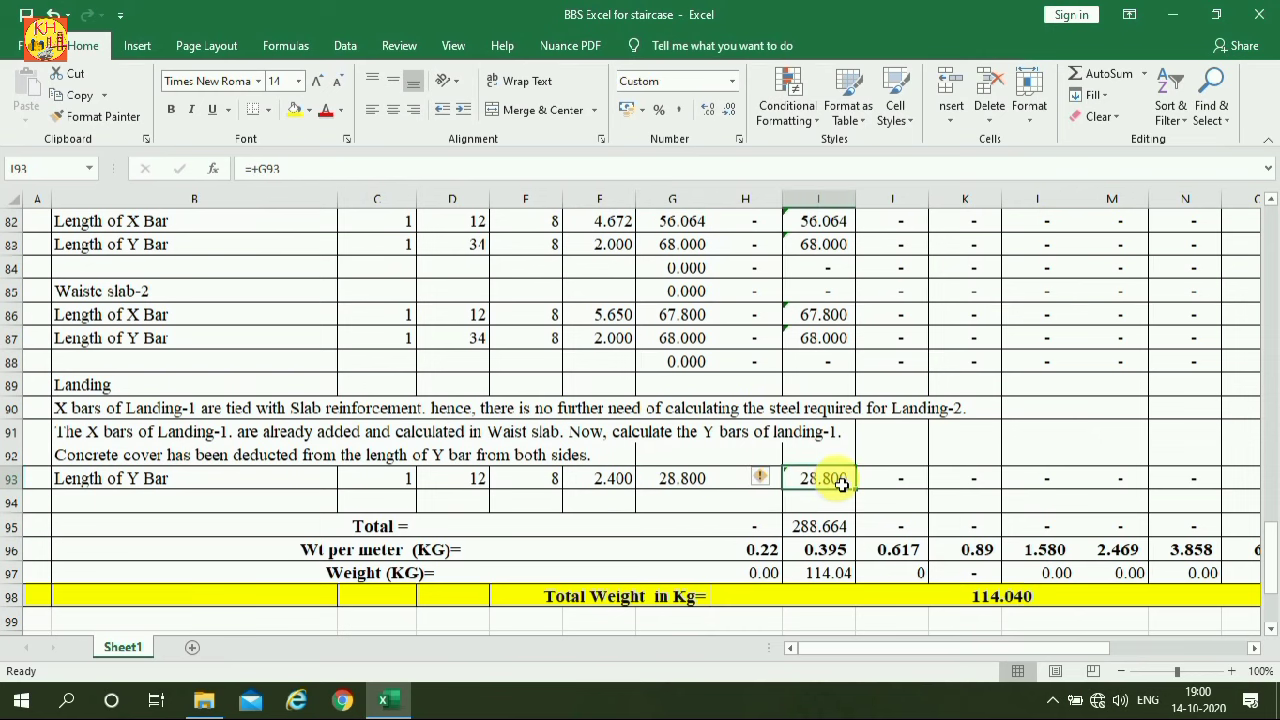
{"action": "scroll", "coordinate": [822, 483], "scroll_direction": "up", "scroll_amount": 4}
{"action": "scroll", "coordinate": [840, 482], "scroll_direction": "down", "scroll_amount": 1}
{"action": "scroll", "coordinate": [840, 482], "scroll_direction": "down", "scroll_amount": 1}
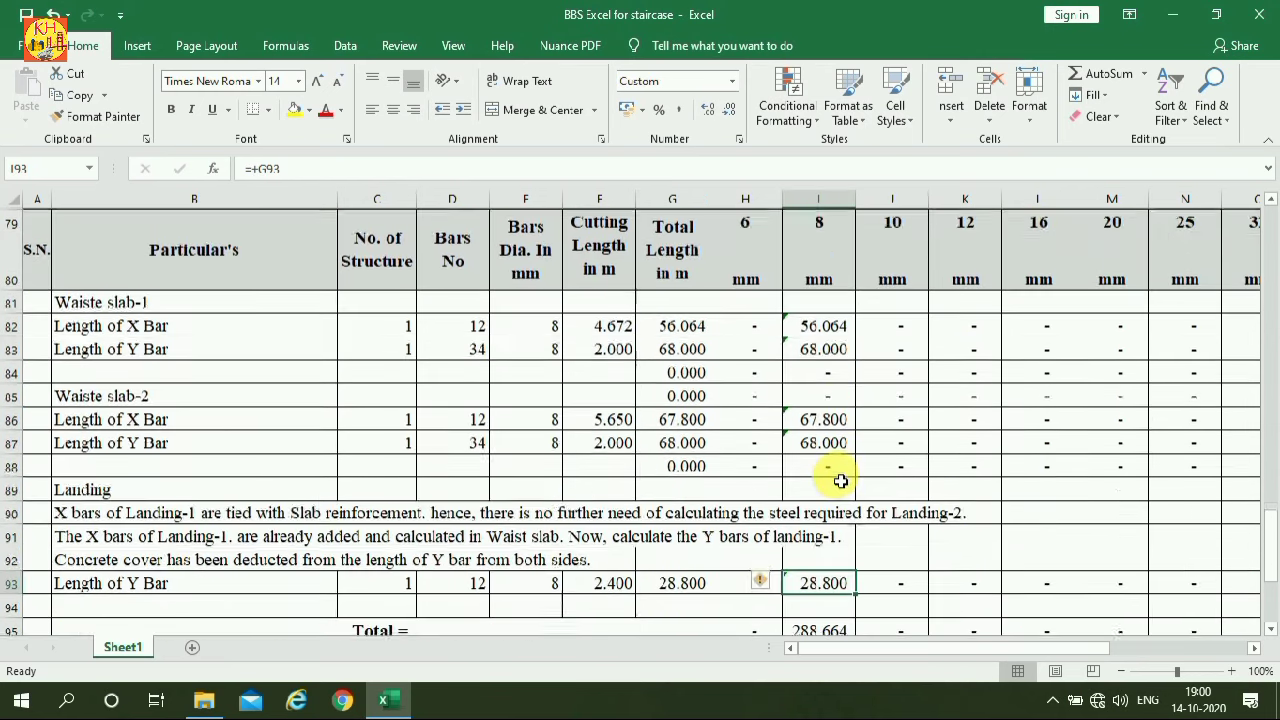
{"action": "scroll", "coordinate": [840, 482], "scroll_direction": "down", "scroll_amount": 2}
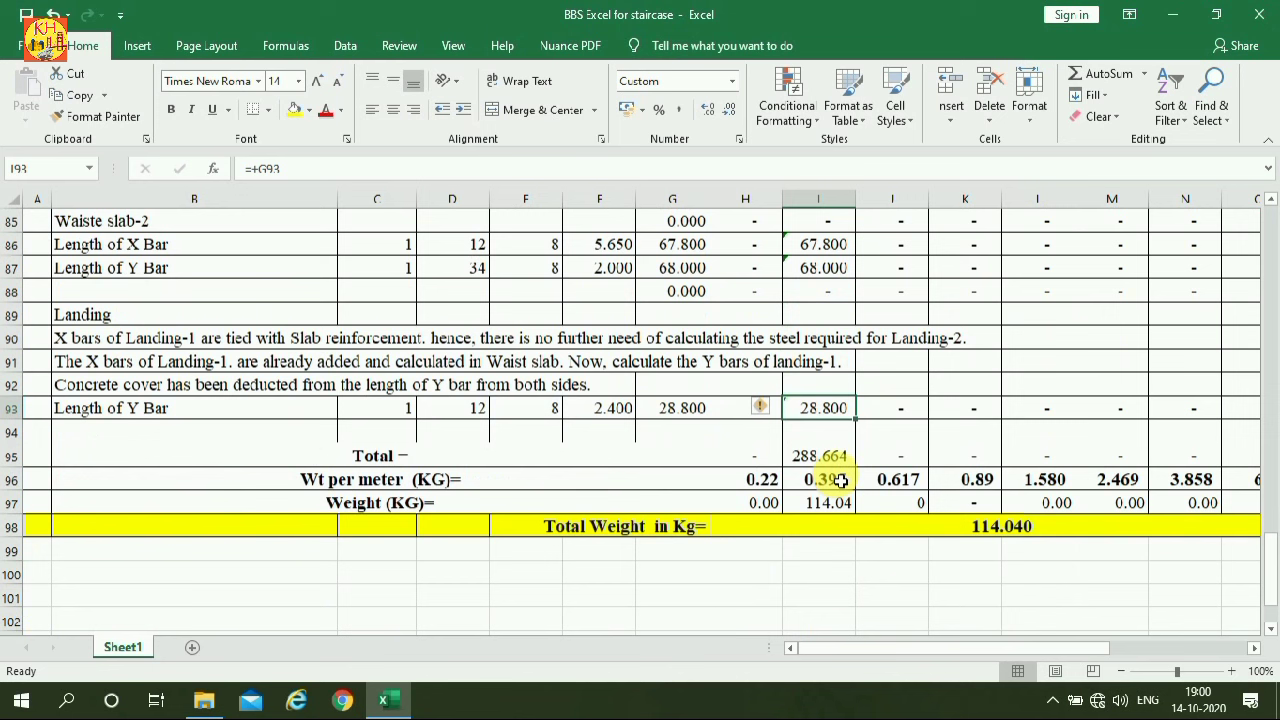
{"action": "left_click", "coordinate": [894, 414]}
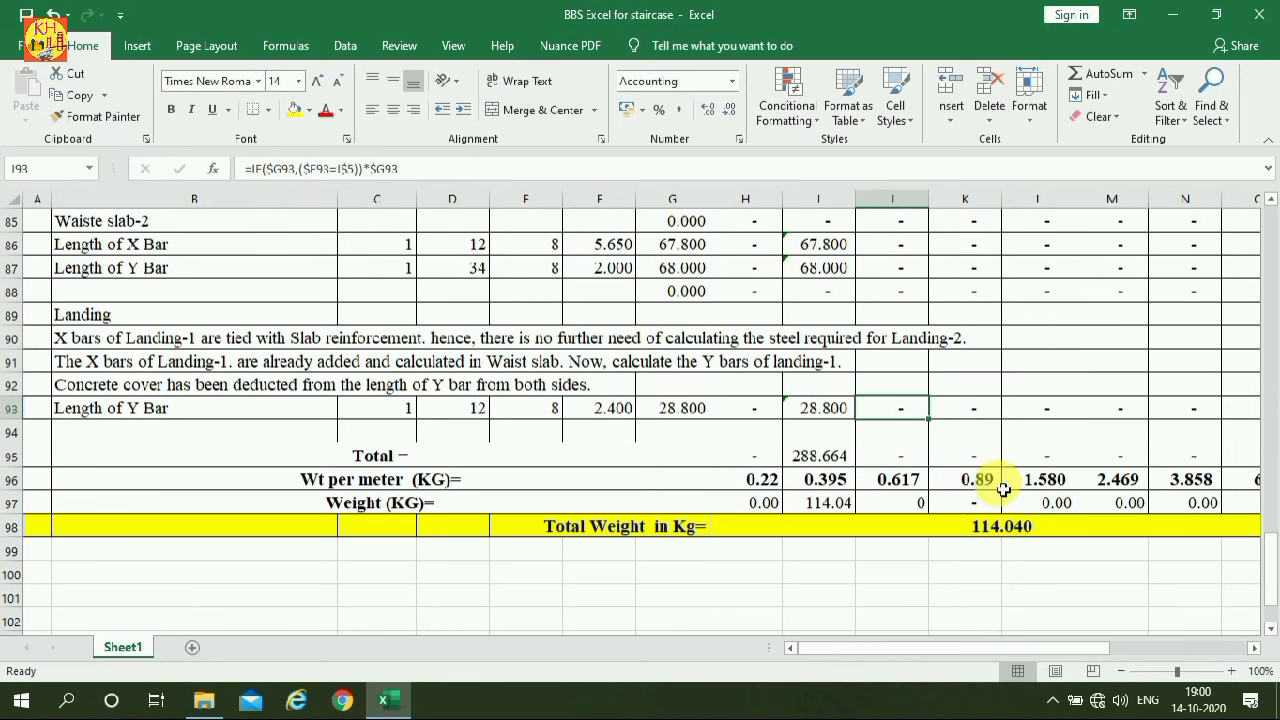
{"action": "left_click", "coordinate": [818, 455]}
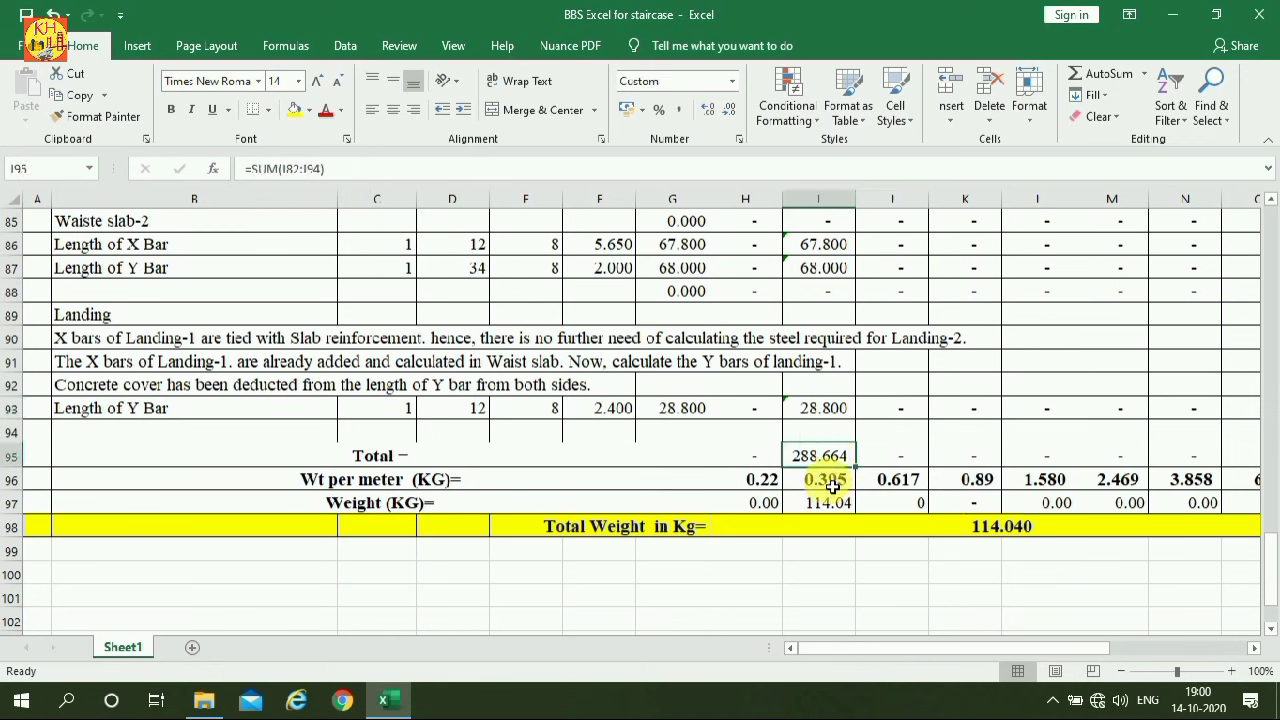
{"action": "left_click", "coordinate": [832, 484]}
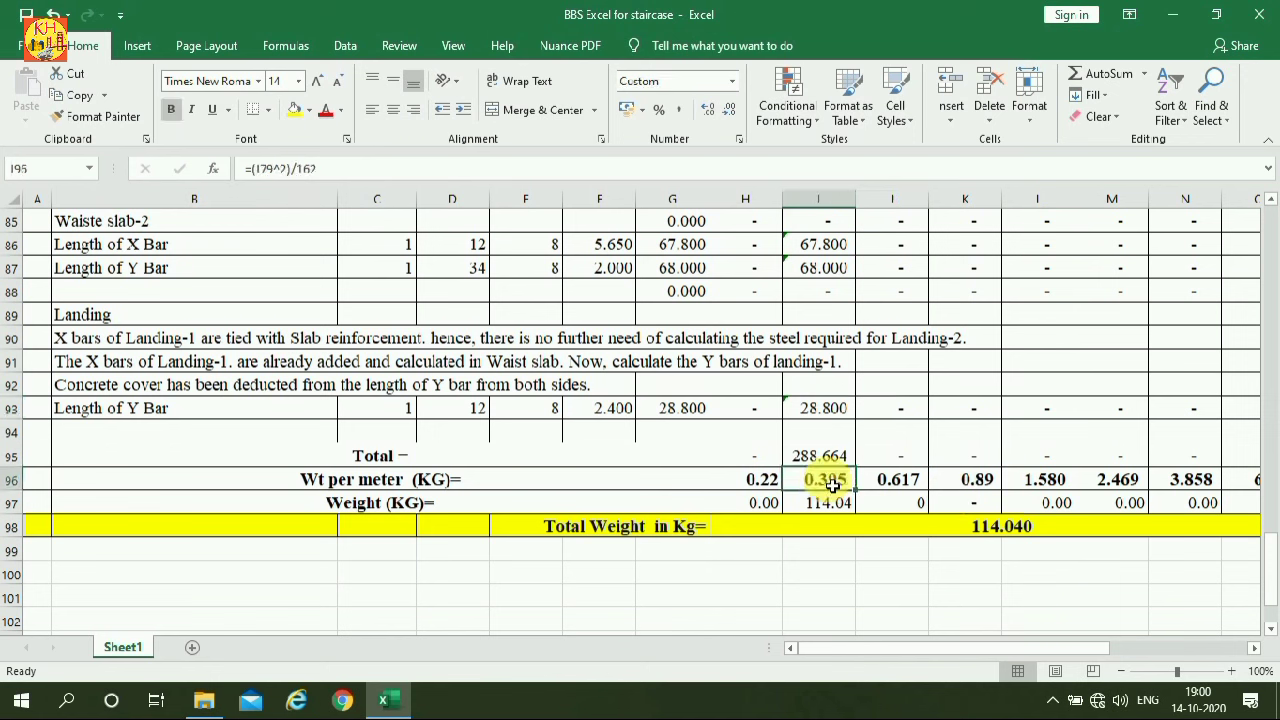
{"action": "left_click", "coordinate": [989, 532]}
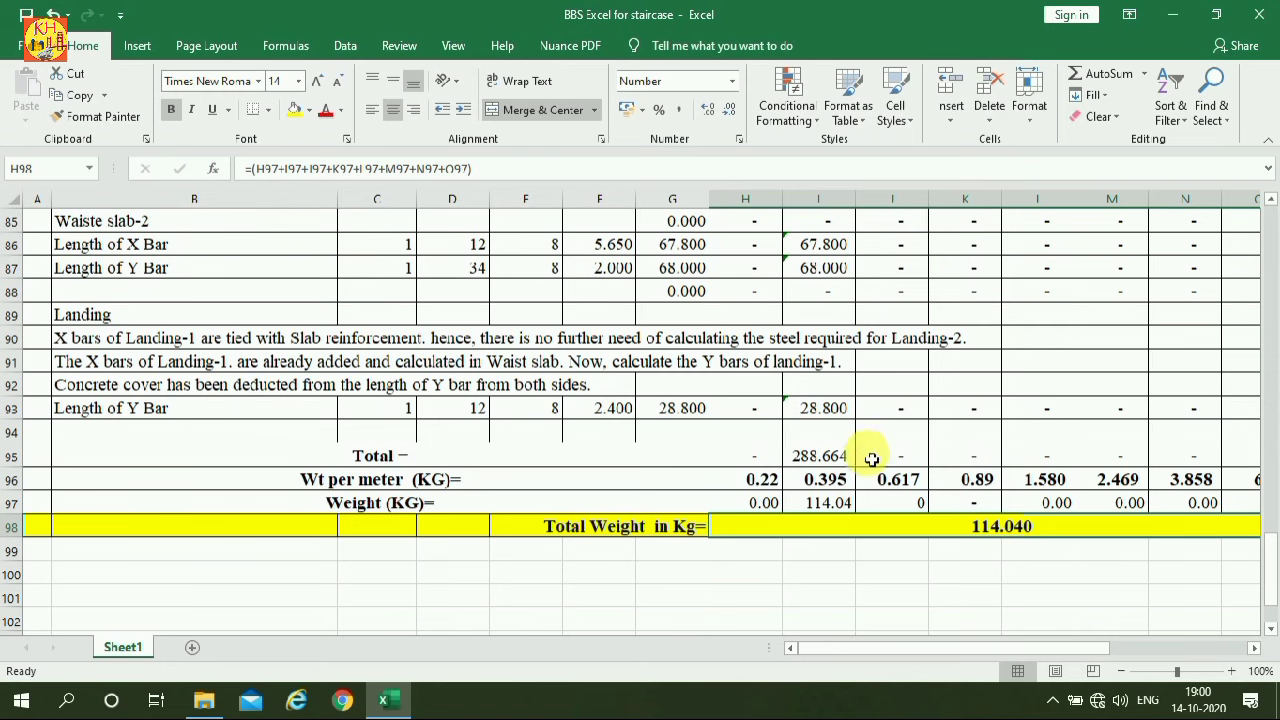
{"action": "scroll", "coordinate": [843, 457], "scroll_direction": "up", "scroll_amount": 3}
{"action": "scroll", "coordinate": [843, 457], "scroll_direction": "up", "scroll_amount": 4}
{"action": "scroll", "coordinate": [844, 465], "scroll_direction": "up", "scroll_amount": 4}
{"action": "scroll", "coordinate": [844, 465], "scroll_direction": "up", "scroll_amount": 1}
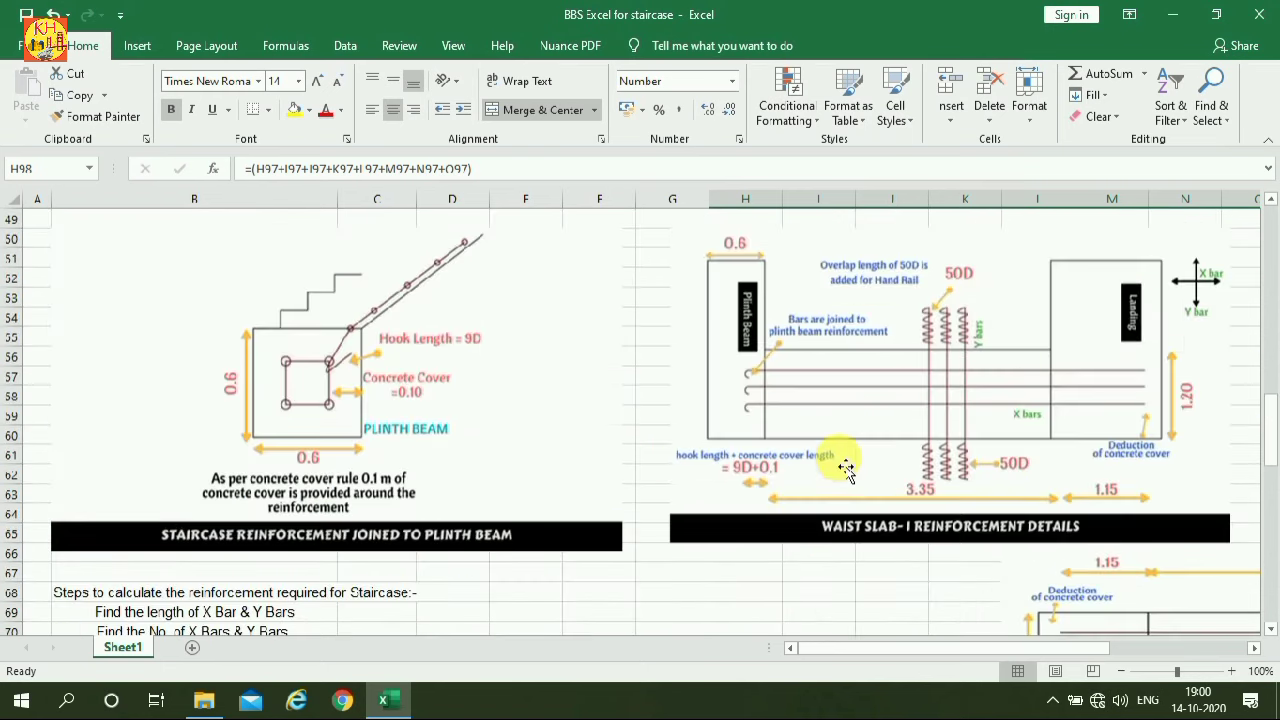
{"action": "scroll", "coordinate": [844, 465], "scroll_direction": "up", "scroll_amount": 5}
{"action": "scroll", "coordinate": [845, 467], "scroll_direction": "up", "scroll_amount": 4}
{"action": "scroll", "coordinate": [846, 470], "scroll_direction": "up", "scroll_amount": 1}
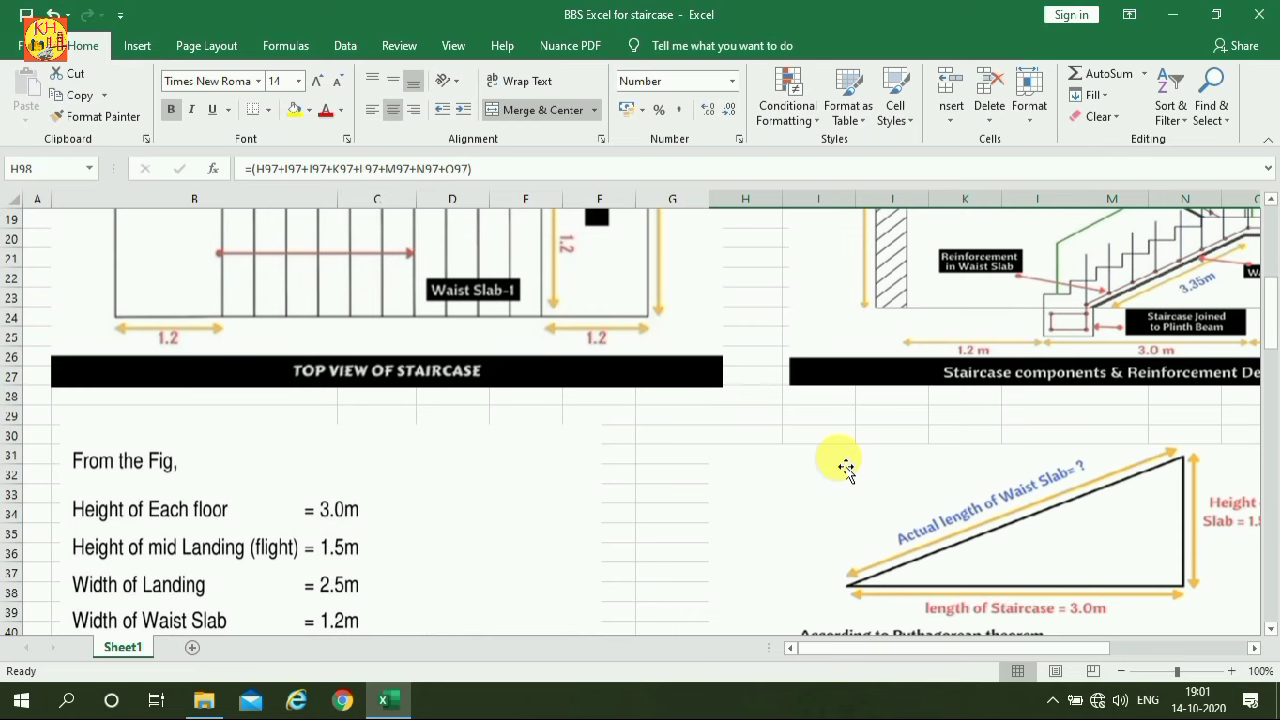
{"action": "scroll", "coordinate": [846, 470], "scroll_direction": "up", "scroll_amount": 3}
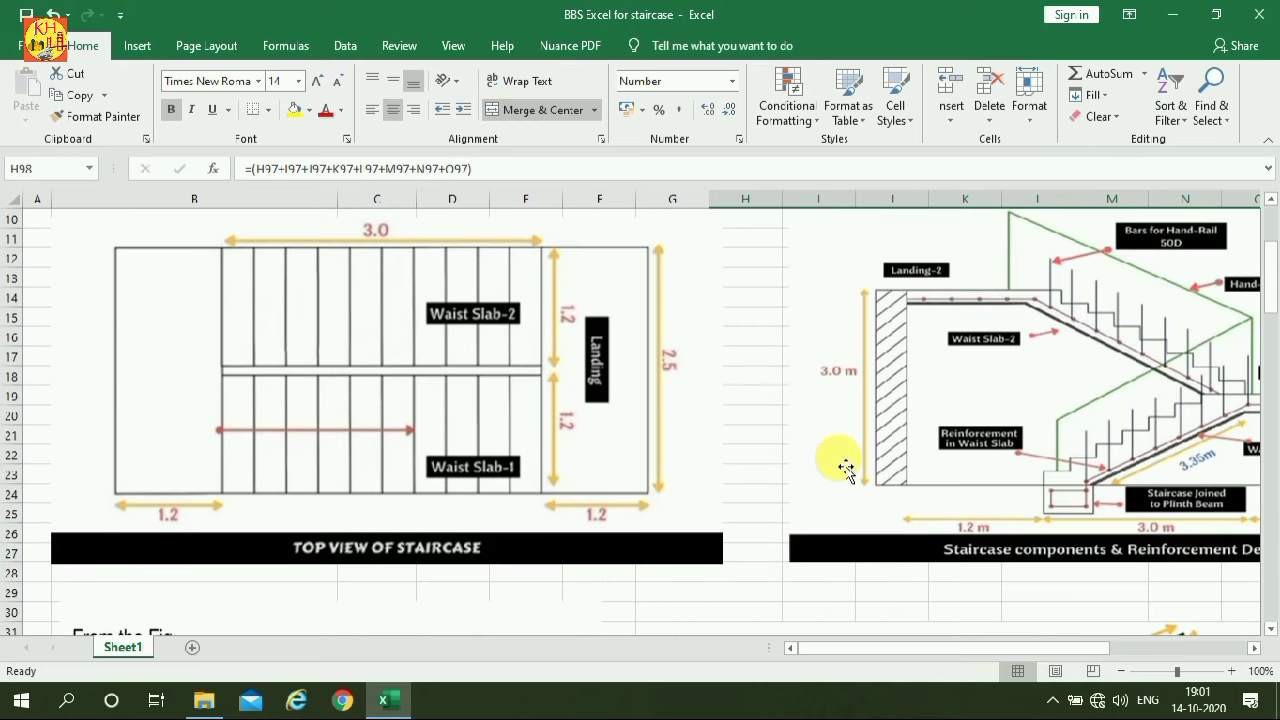
{"action": "scroll", "coordinate": [846, 470], "scroll_direction": "down", "scroll_amount": 2}
{"action": "scroll", "coordinate": [846, 466], "scroll_direction": "down", "scroll_amount": 3}
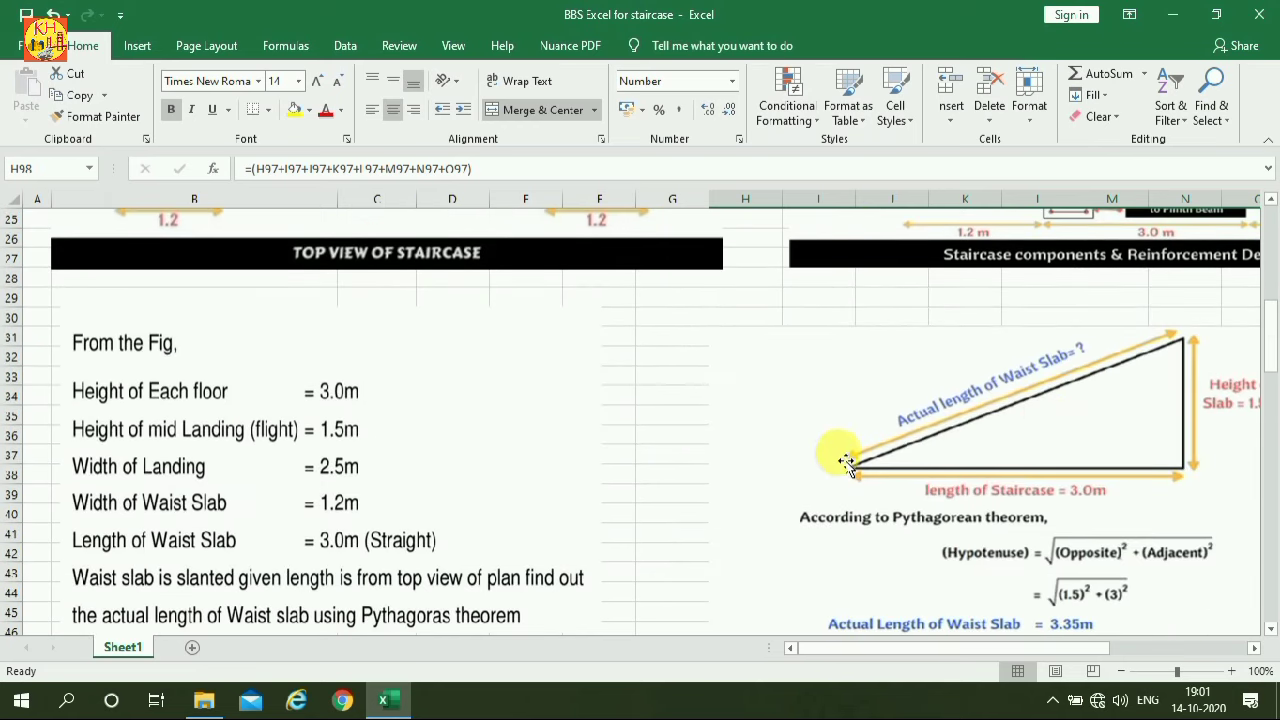
{"action": "scroll", "coordinate": [846, 465], "scroll_direction": "down", "scroll_amount": 4}
{"action": "scroll", "coordinate": [845, 465], "scroll_direction": "down", "scroll_amount": 5}
{"action": "scroll", "coordinate": [843, 465], "scroll_direction": "down", "scroll_amount": 1}
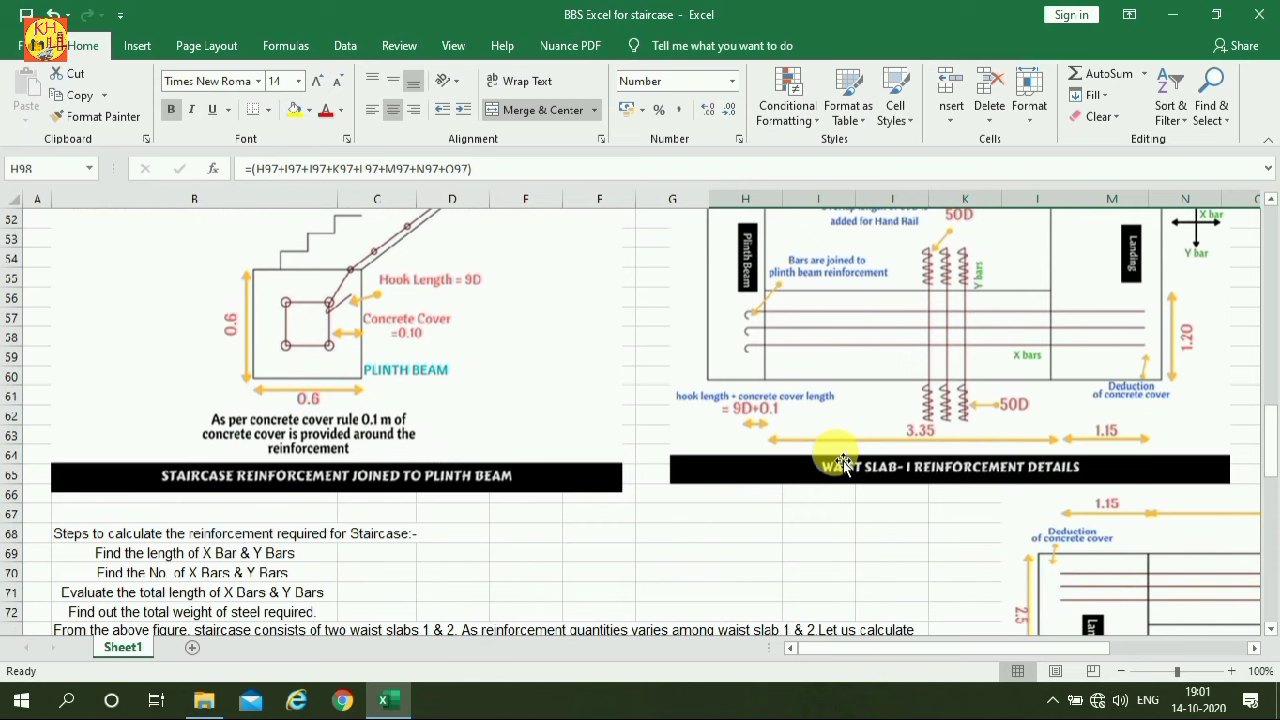
{"action": "scroll", "coordinate": [843, 465], "scroll_direction": "down", "scroll_amount": 3}
{"action": "scroll", "coordinate": [829, 457], "scroll_direction": "down", "scroll_amount": 3}
{"action": "scroll", "coordinate": [829, 457], "scroll_direction": "down", "scroll_amount": 2}
{"action": "scroll", "coordinate": [820, 456], "scroll_direction": "down", "scroll_amount": 5}
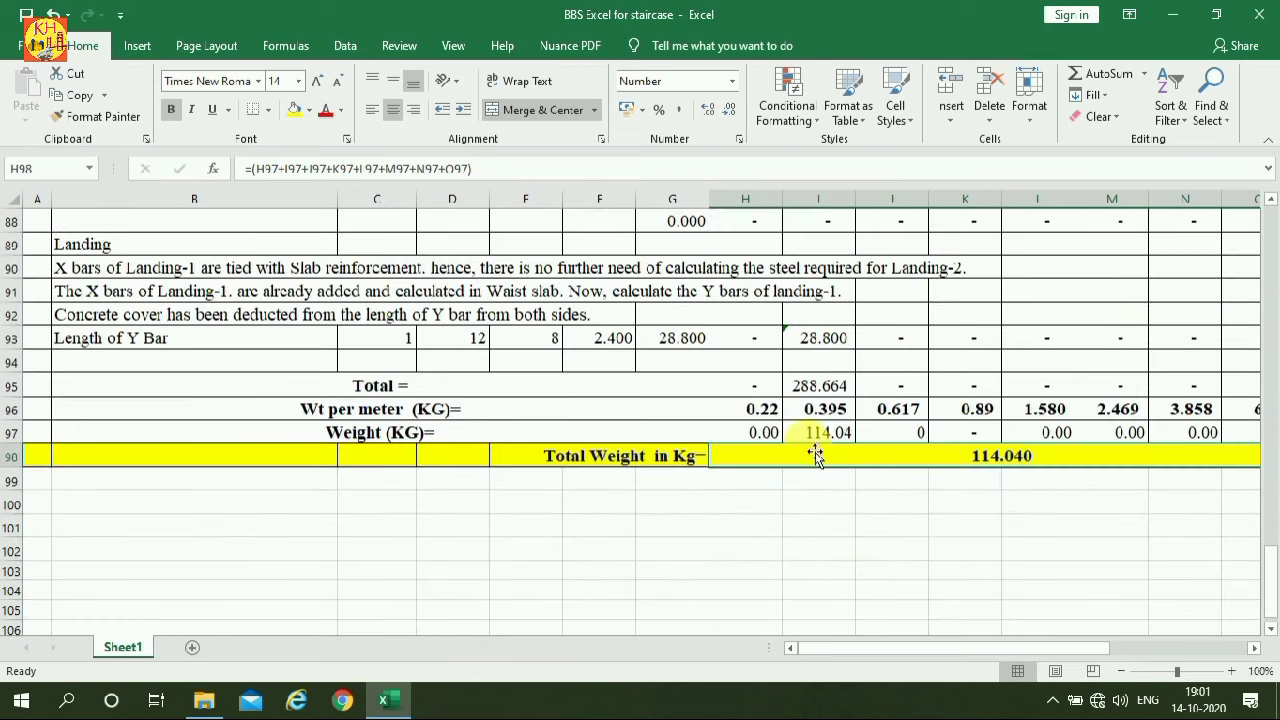
{"action": "scroll", "coordinate": [770, 500], "scroll_direction": "up", "scroll_amount": 1}
{"action": "scroll", "coordinate": [757, 510], "scroll_direction": "up", "scroll_amount": 4}
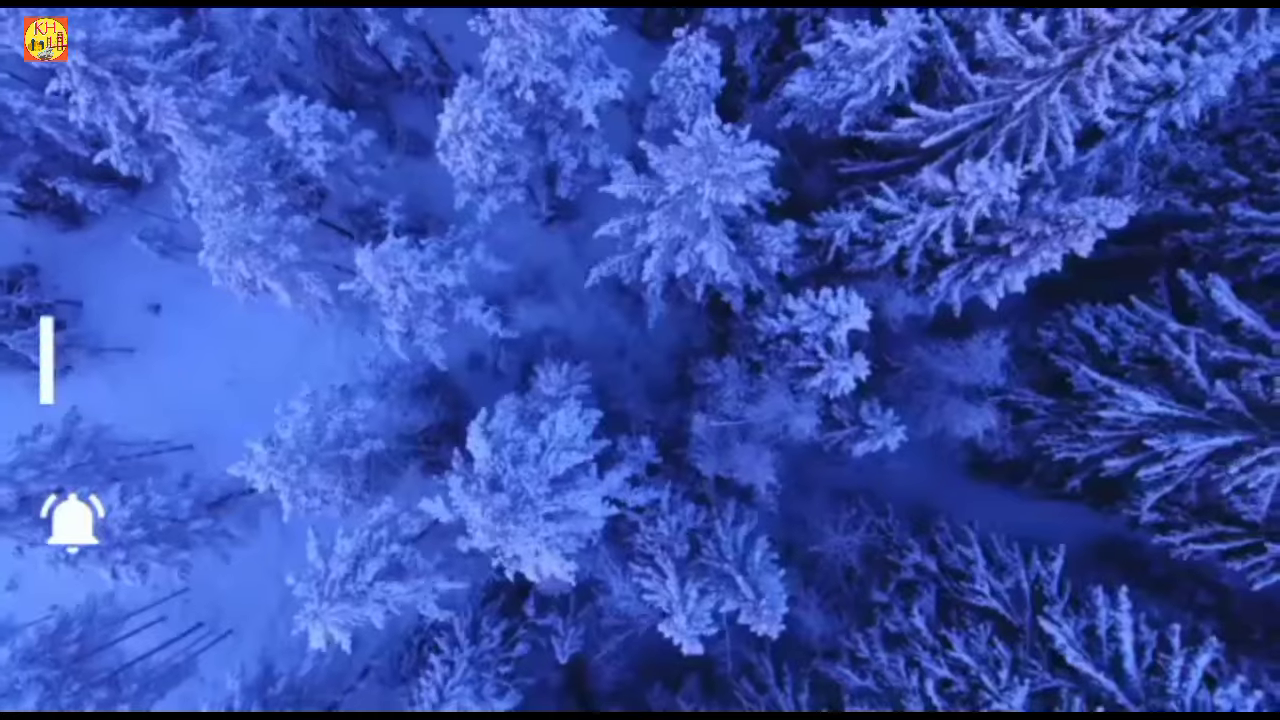